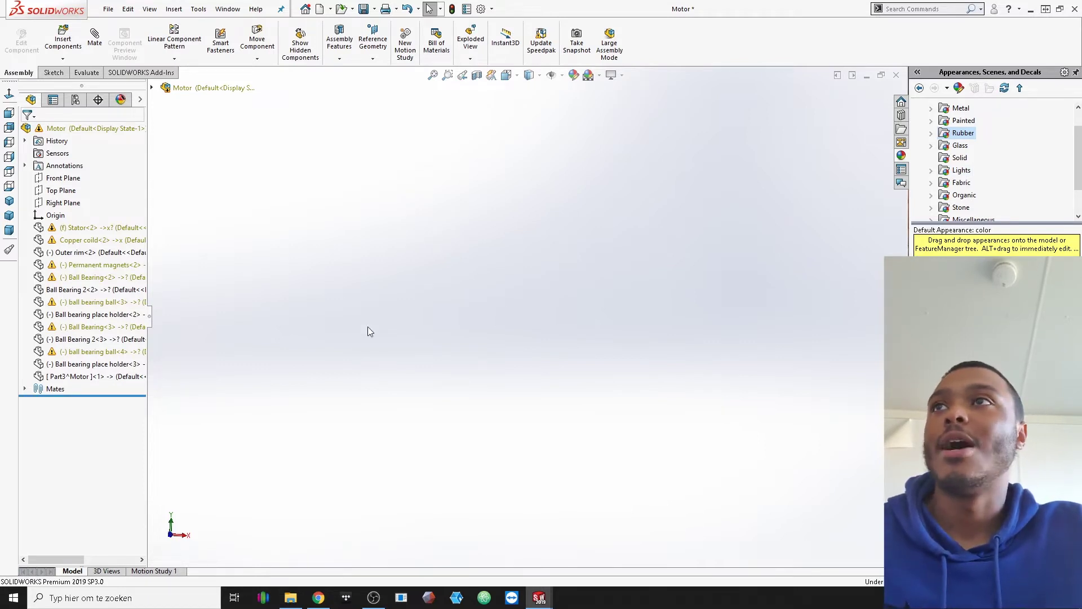
Step: Show the hidden Stator<2> component in the empty Motor assembly and clear the selection
right_click(122, 226)
click(171, 202)
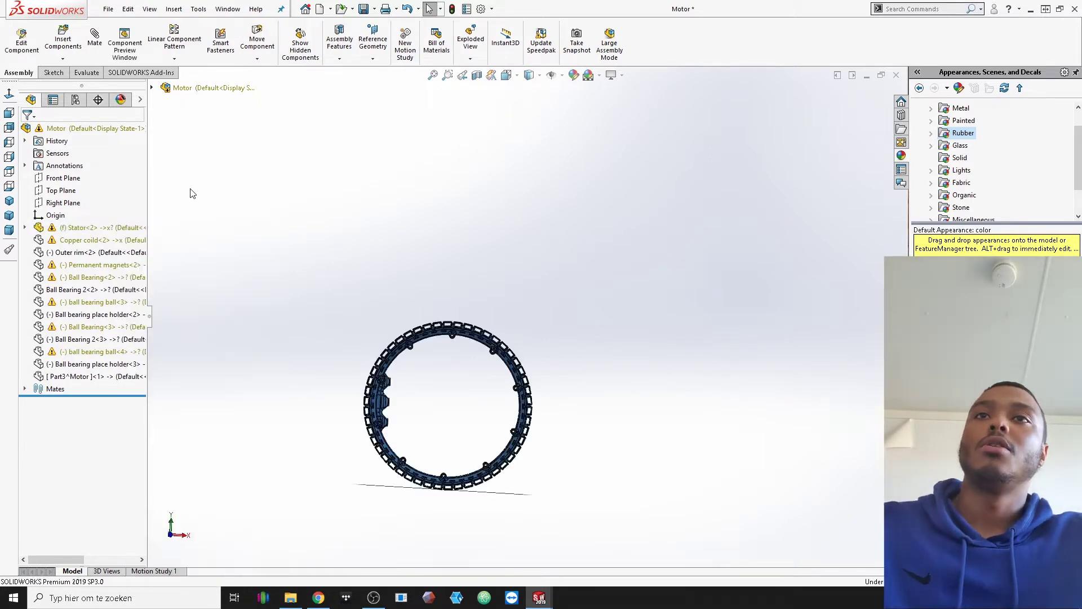
click(569, 268)
scroll(484, 440, up, 1)
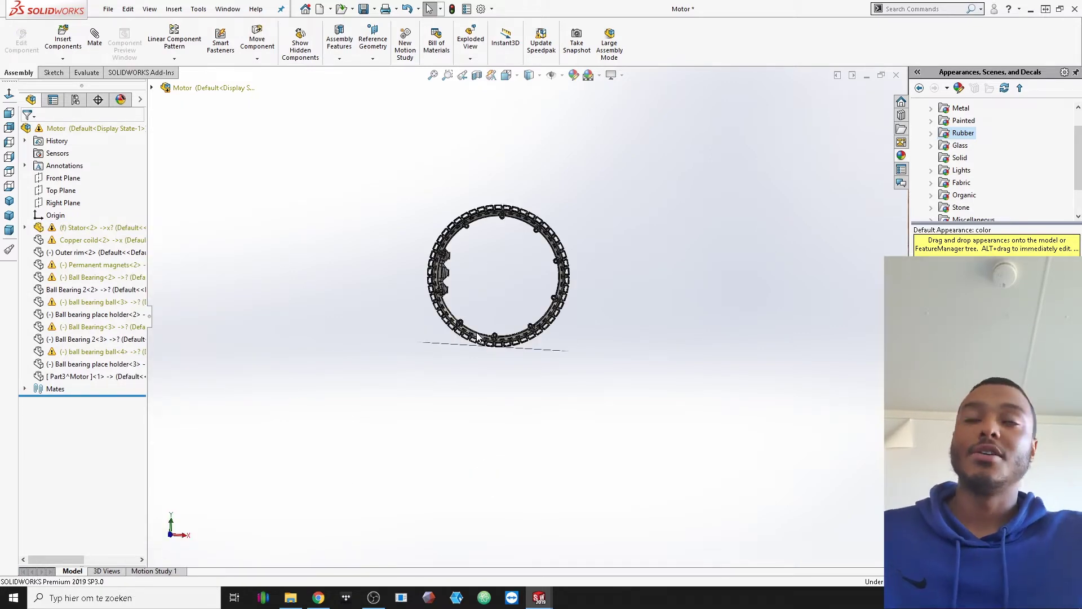
scroll(478, 338, down, 2)
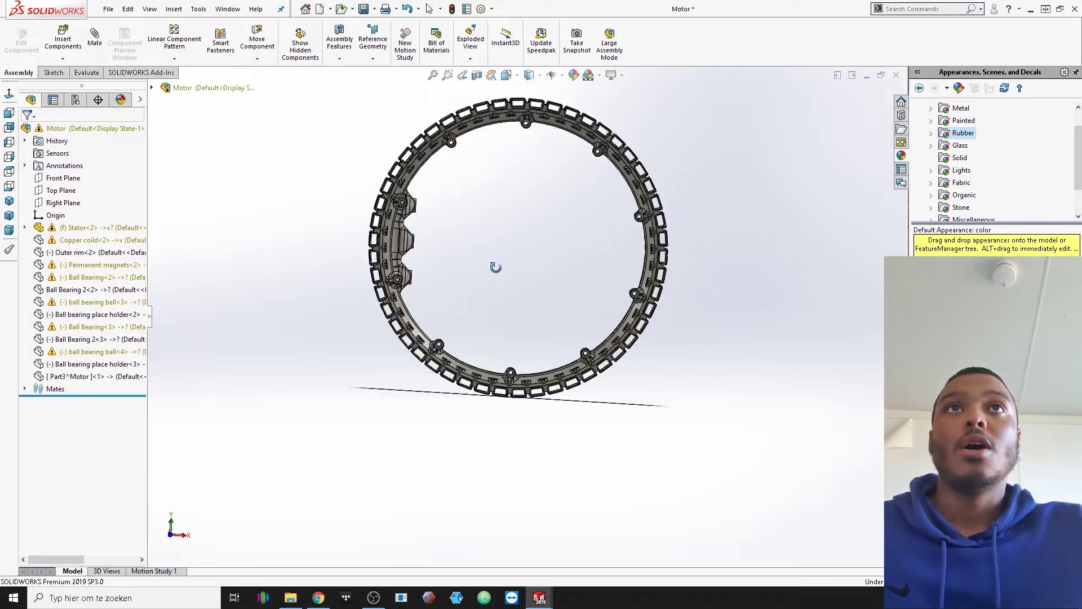
Step: Examine the stator ring from several angles, including close views of its outer teeth, slots and inner mounting bosses
middle_drag(459, 269, 406, 205)
scroll(367, 239, down, 3)
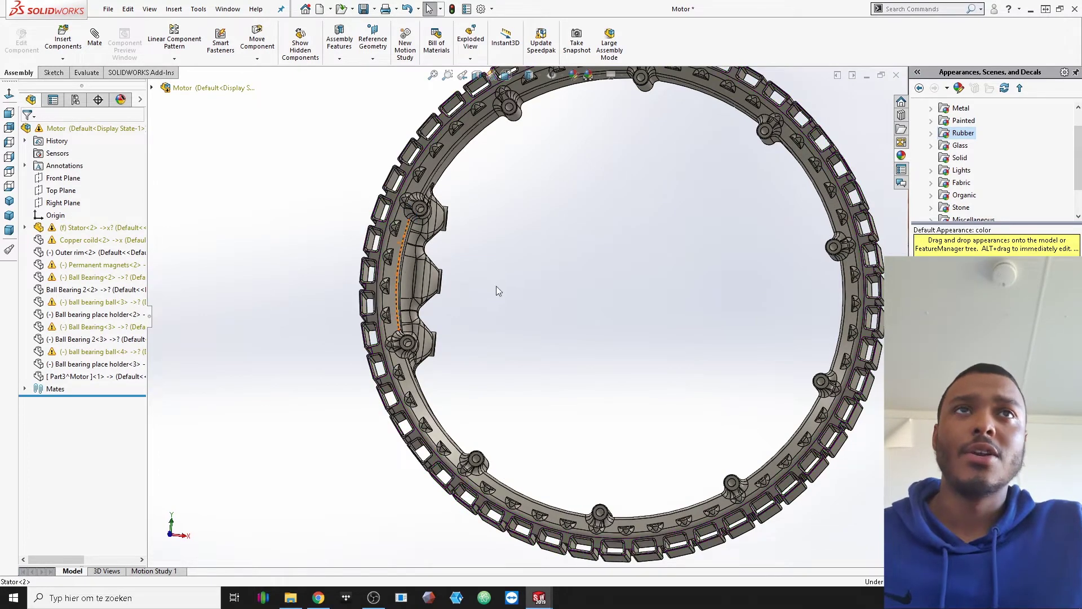
middle_drag(499, 288, 469, 236)
scroll(480, 230, up, 5)
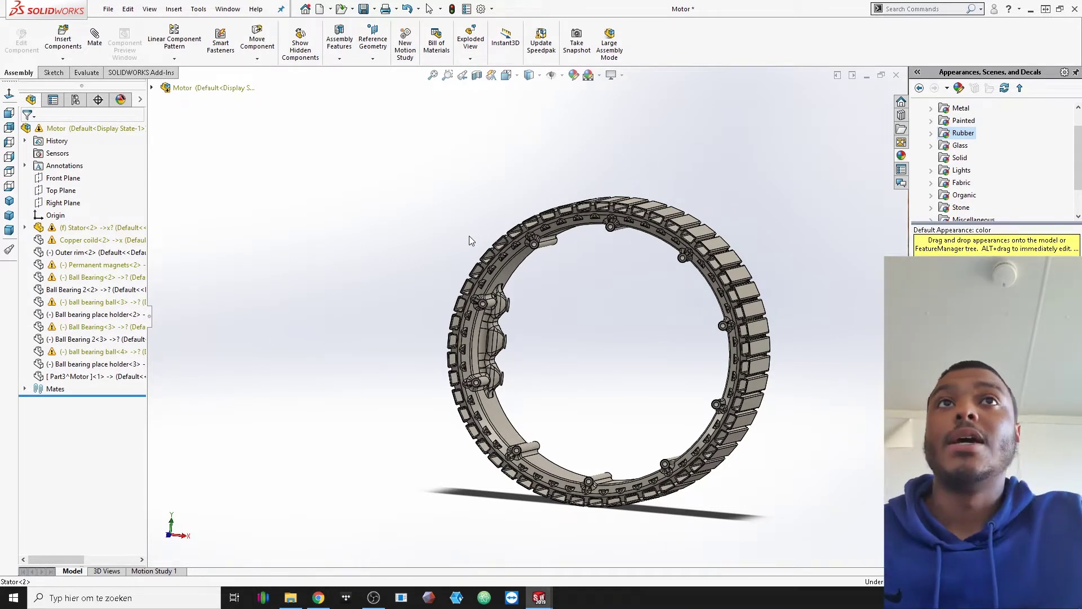
middle_drag(567, 210, 547, 222)
scroll(616, 340, down, 8)
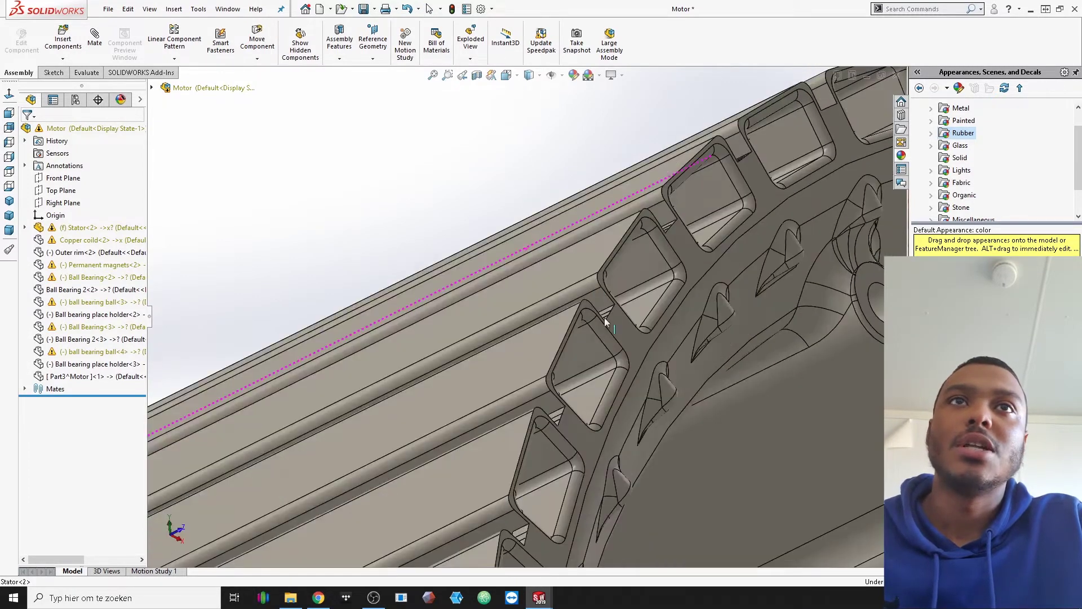
scroll(616, 341, down, 3)
middle_drag(614, 339, 640, 397)
middle_drag(597, 444, 262, 330)
scroll(529, 416, up, 3)
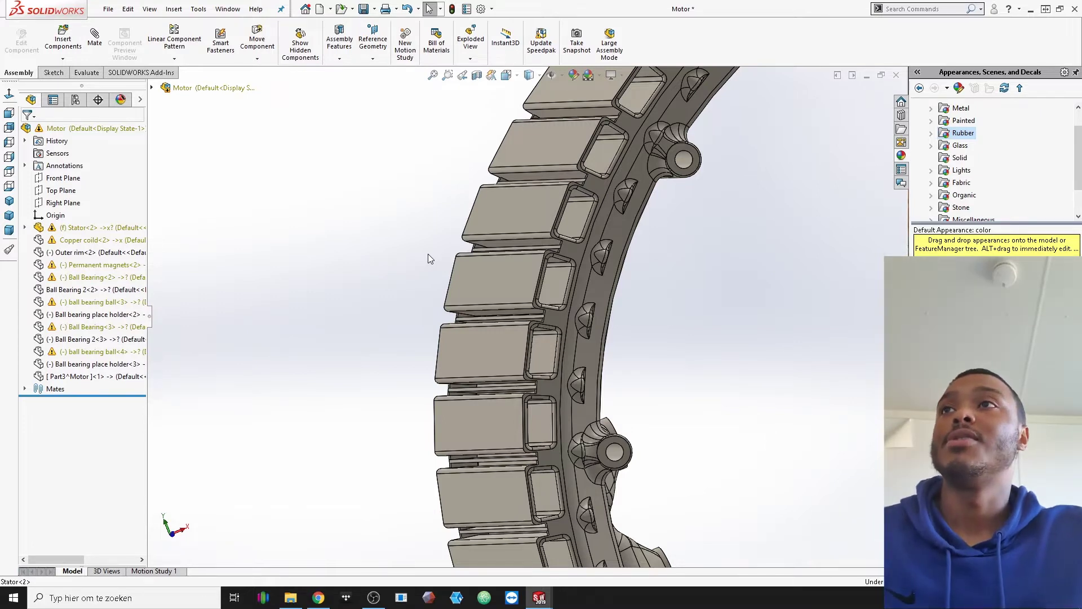
Step: Show the hidden Copper coild<2> component around the stator teeth and clear the selection
right_click(116, 243)
click(183, 203)
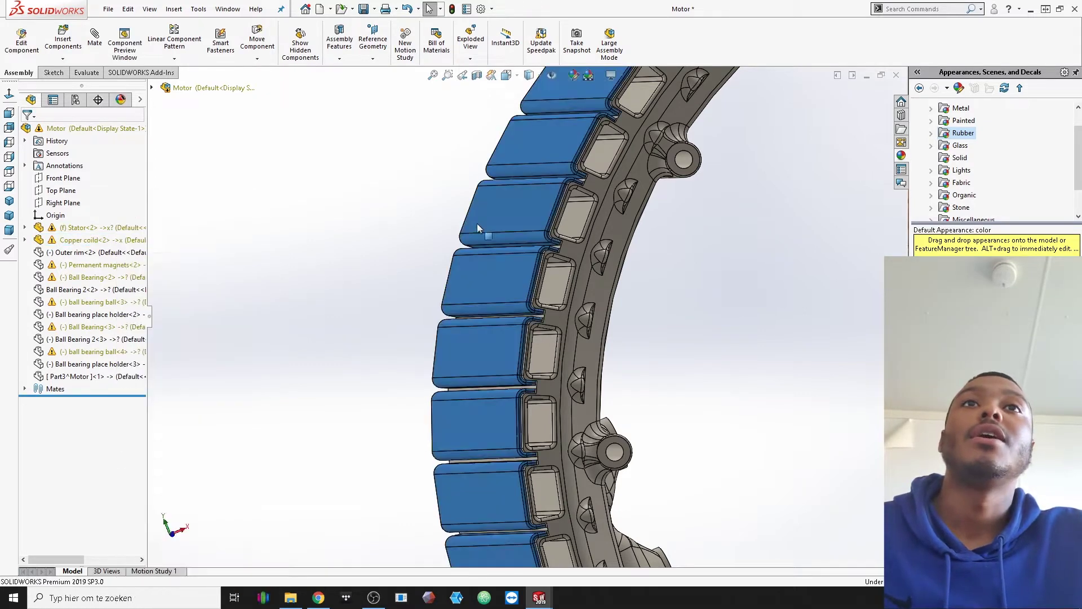
click(449, 213)
Step: Examine how the copper coils wrap around the stator teeth, both close up and around the whole ring
middle_drag(520, 269, 593, 276)
scroll(593, 276, up, 2)
middle_drag(606, 209, 598, 162)
scroll(598, 162, up, 1)
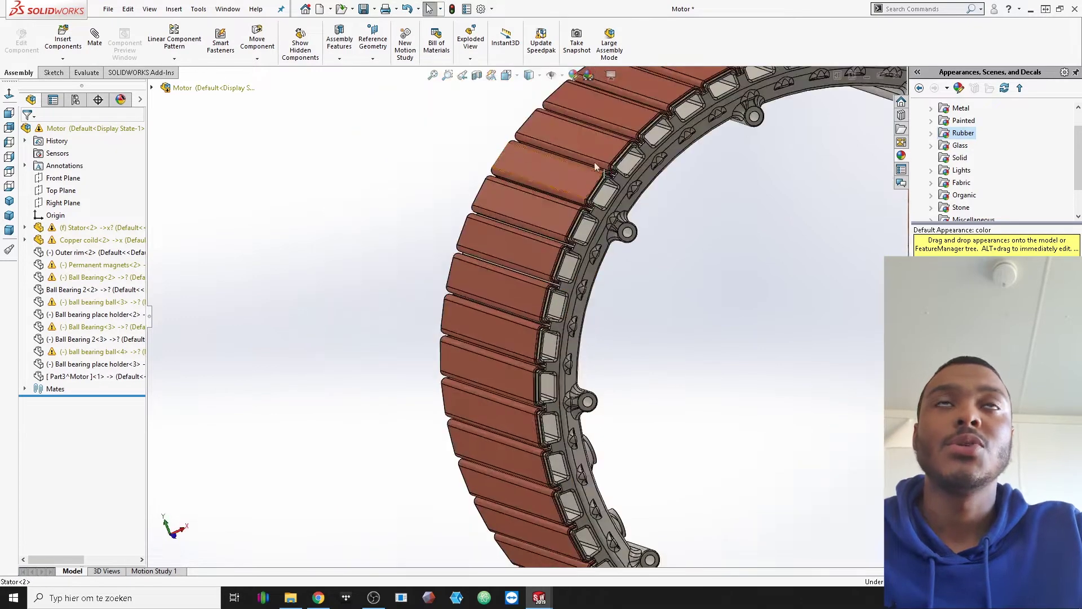
scroll(515, 228, up, 5)
middle_drag(516, 227, 768, 268)
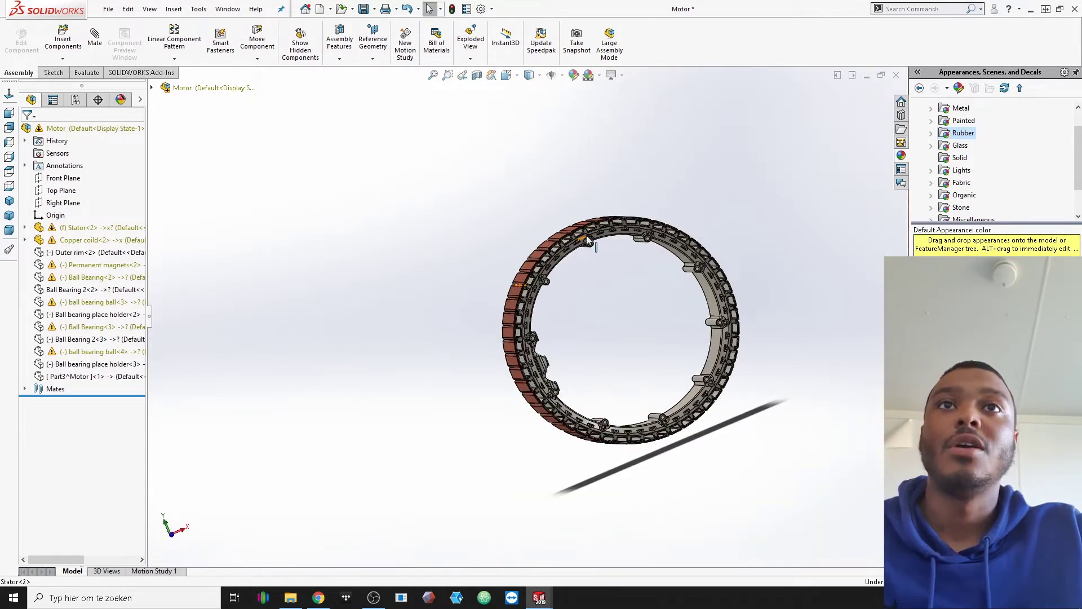
middle_drag(586, 241, 510, 350)
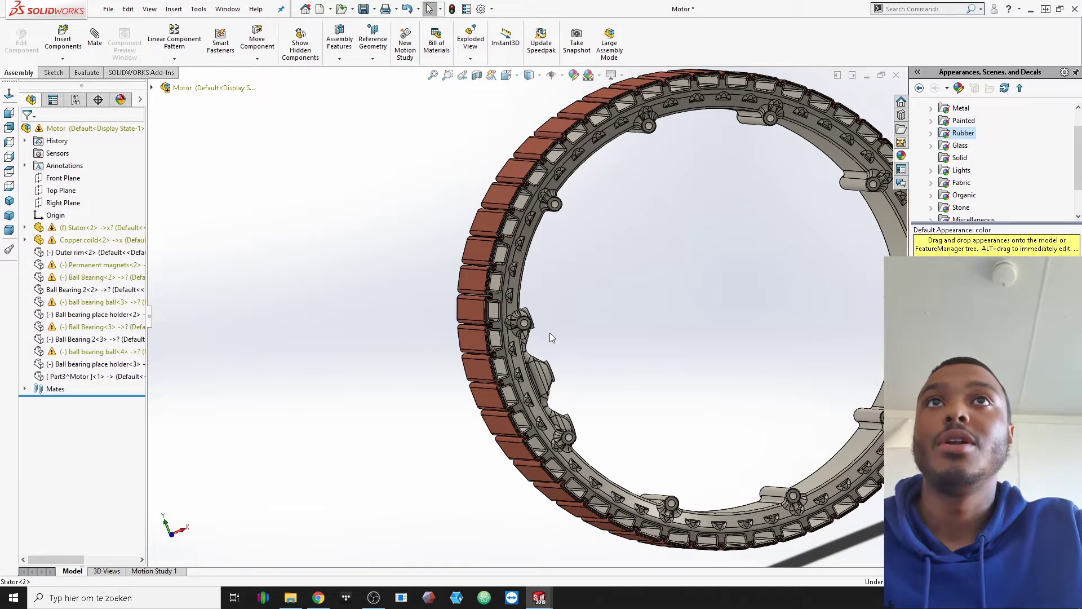
scroll(563, 248, down, 6)
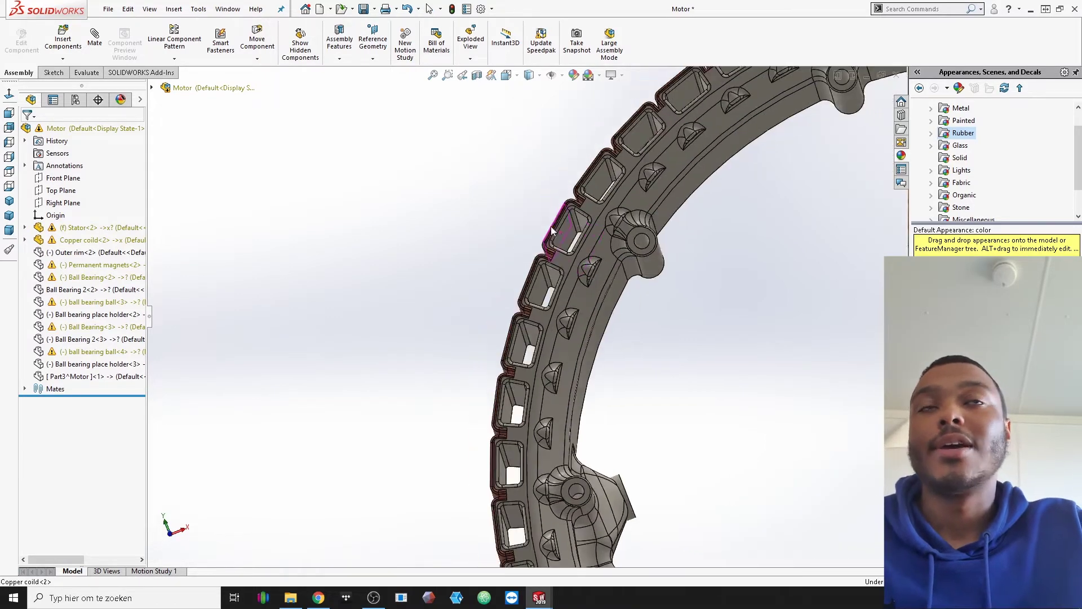
scroll(564, 249, up, 3)
scroll(569, 271, down, 3)
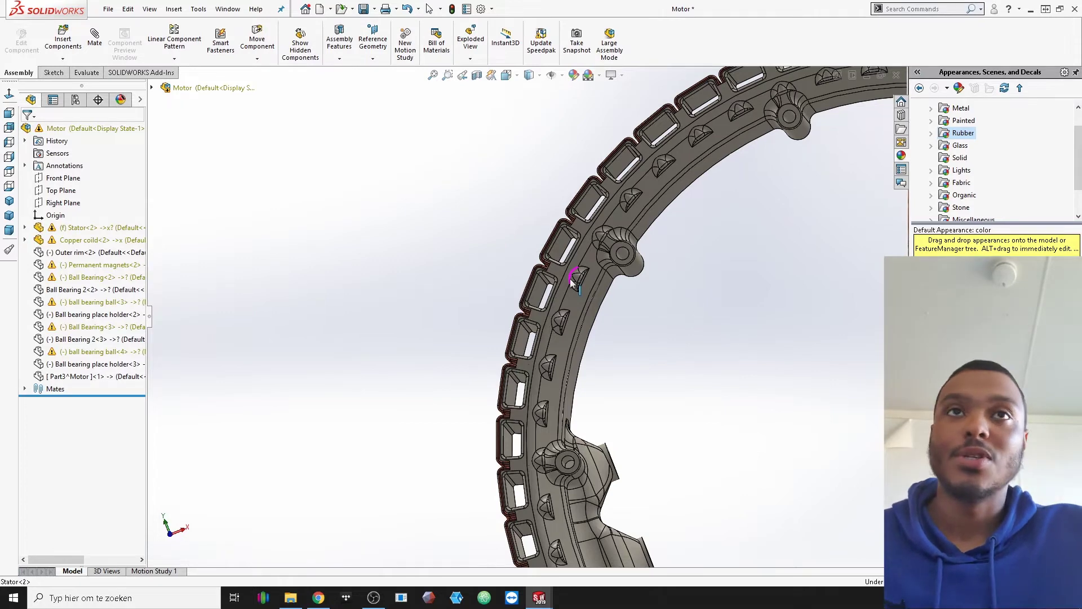
scroll(571, 283, up, 1)
scroll(569, 283, up, 3)
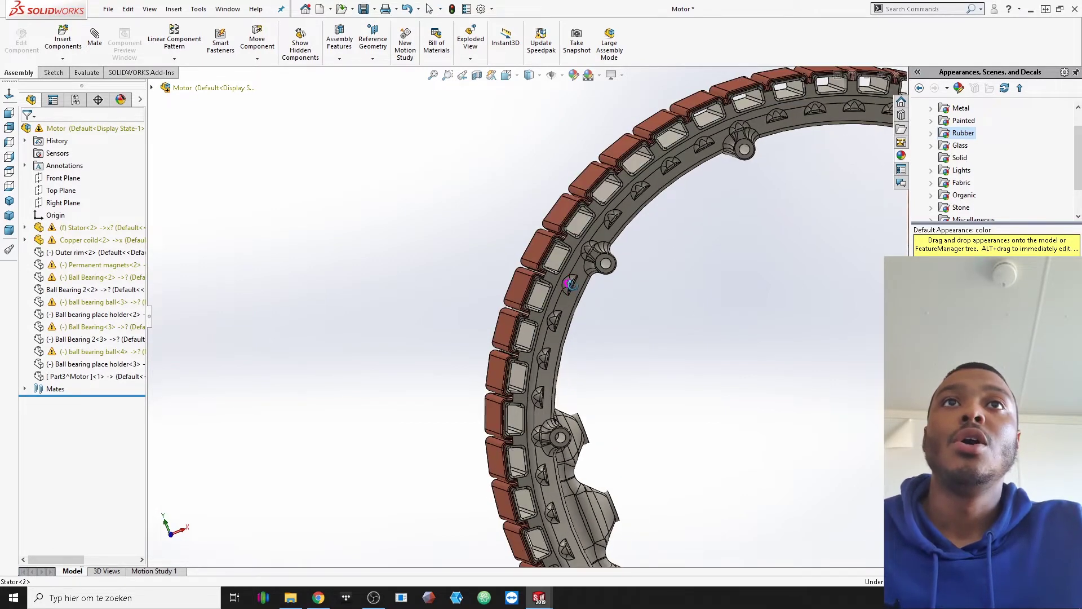
scroll(572, 289, down, 3)
scroll(573, 290, up, 3)
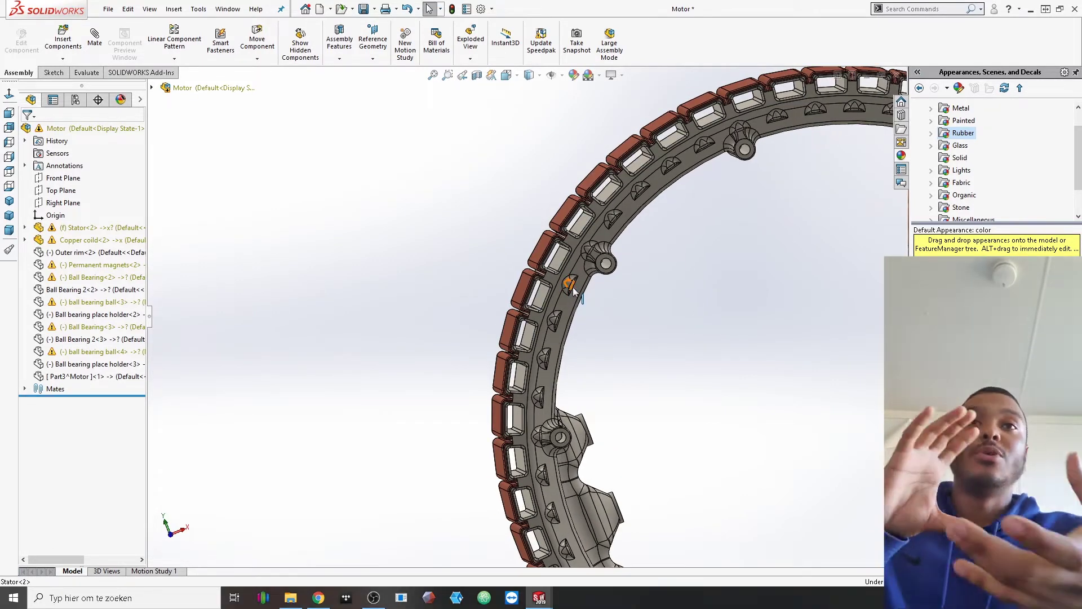
scroll(560, 280, down, 3)
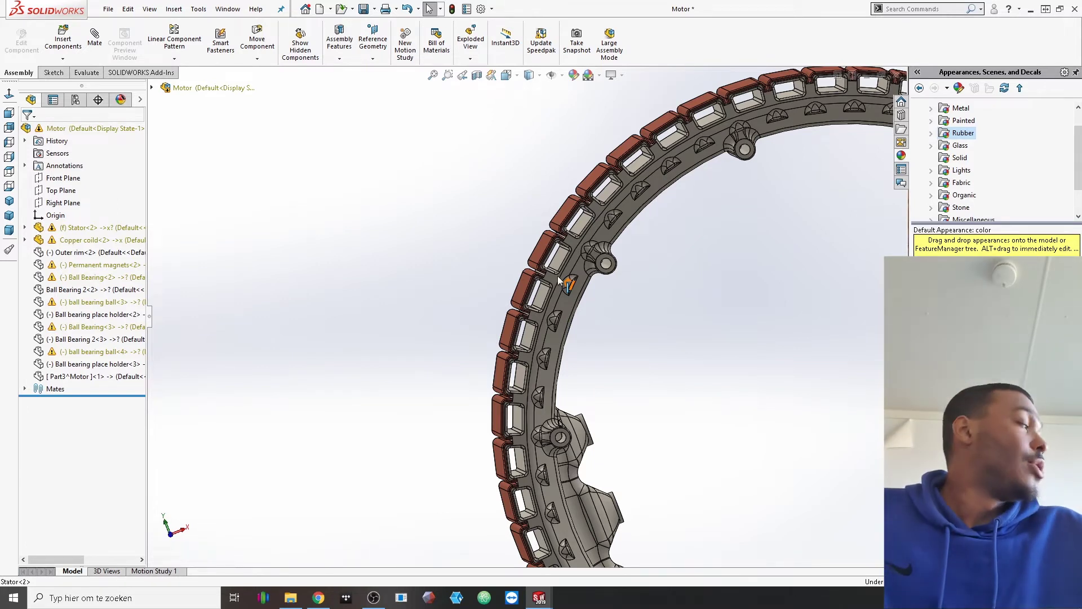
scroll(559, 280, up, 3)
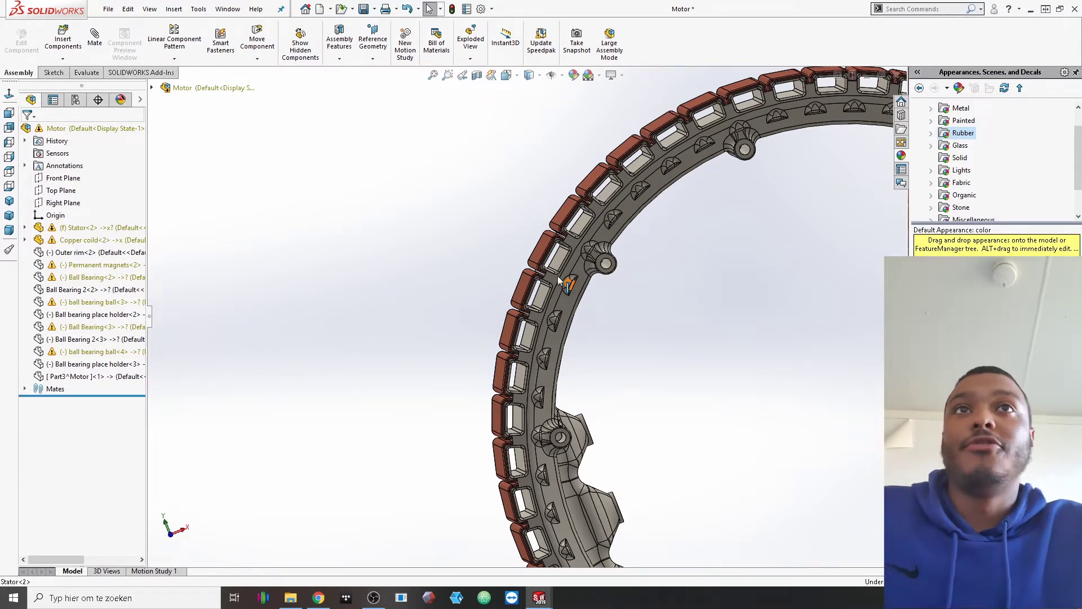
scroll(538, 286, up, 2)
middle_drag(538, 286, 538, 289)
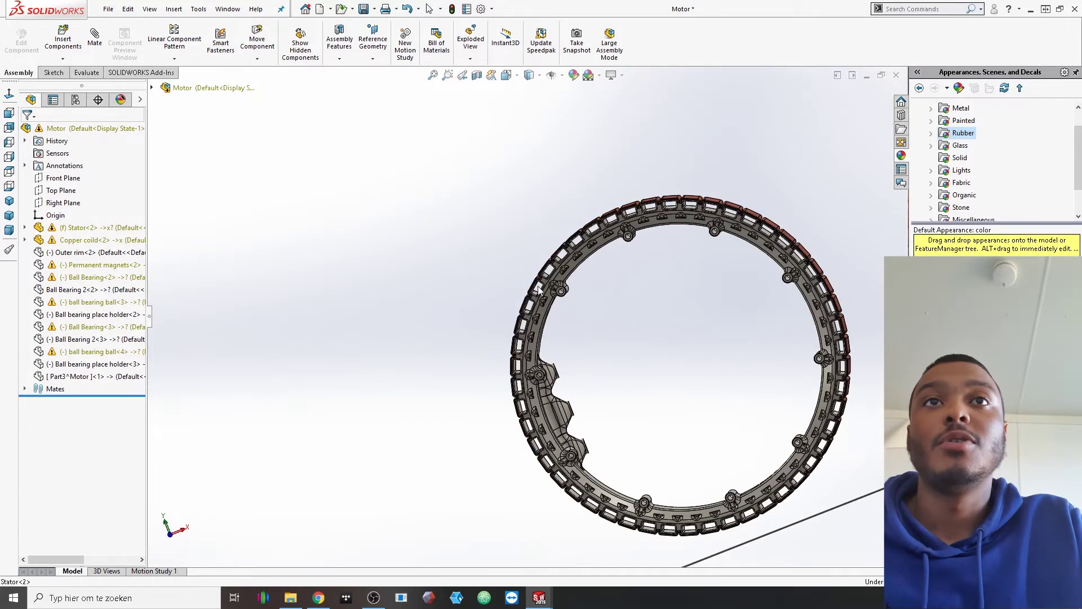
mouse_move(617, 257)
middle_down()
mouse_move(593, 236)
mouse_move(575, 287)
mouse_move(604, 251)
middle_up()
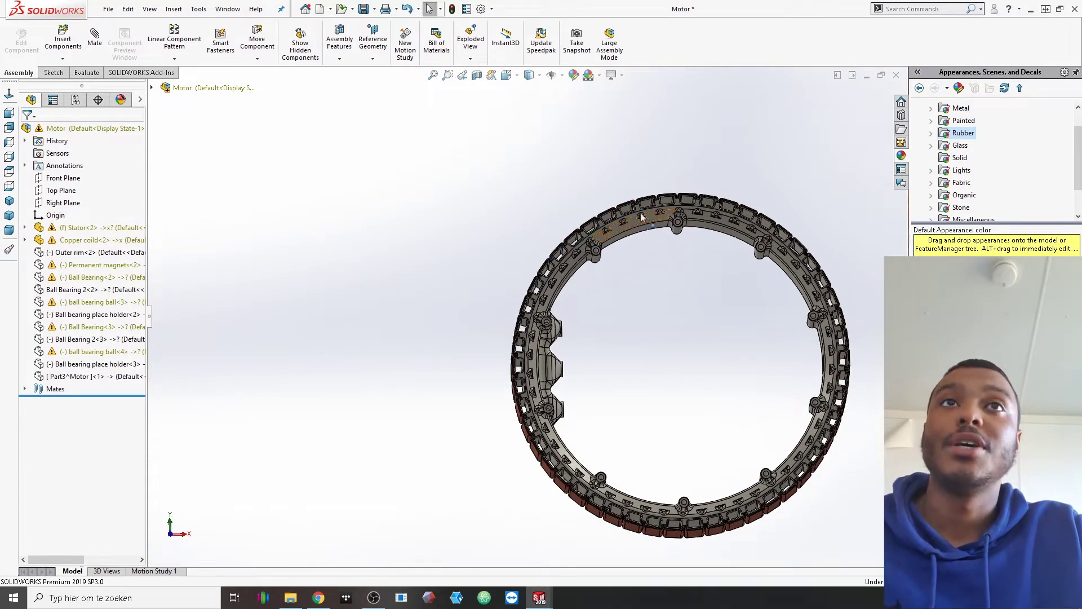
mouse_move(635, 207)
middle_down()
mouse_move(644, 210)
mouse_move(627, 217)
middle_up()
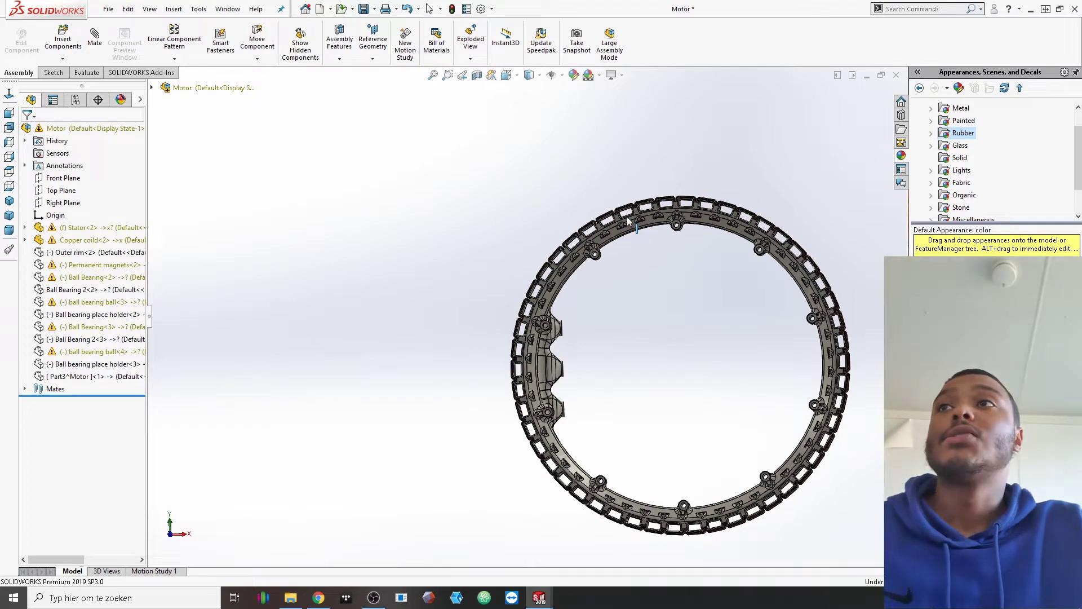
mouse_move(510, 258)
middle_down()
mouse_move(535, 277)
mouse_move(445, 229)
mouse_move(546, 264)
mouse_move(502, 243)
mouse_move(503, 254)
middle_up()
Step: Show the hidden Outer rim<2> component around the coils and stator
right_click(65, 253)
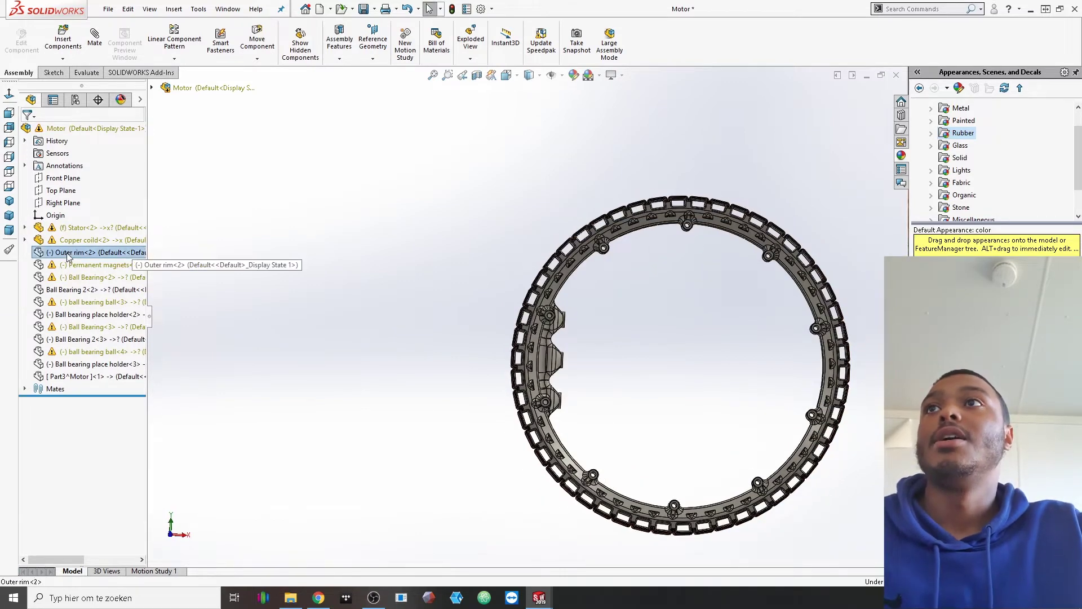
click(128, 222)
click(526, 251)
middle_drag(695, 271, 649, 259)
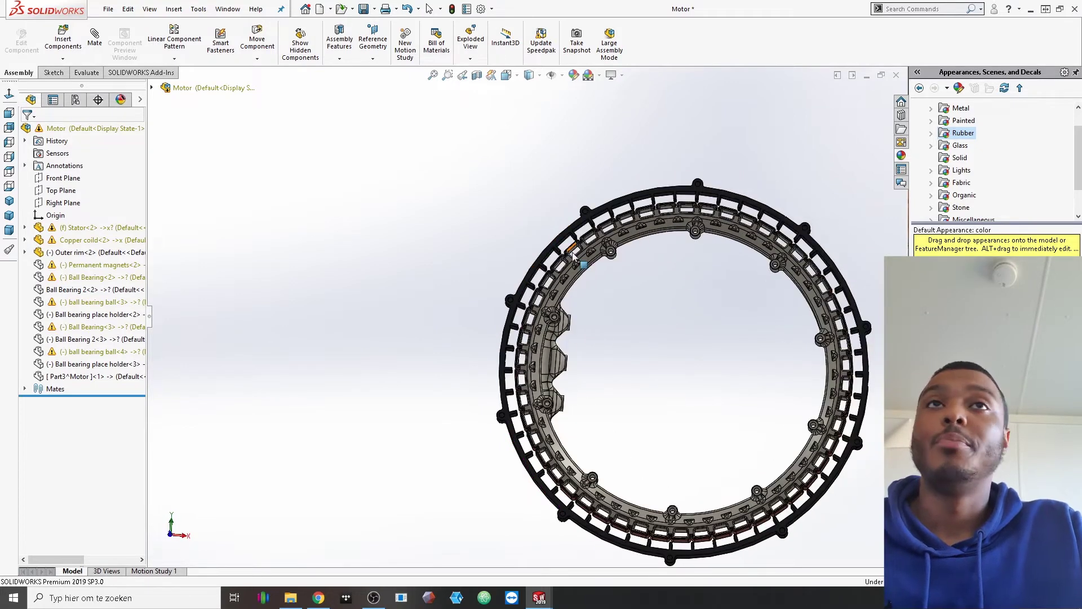
scroll(549, 232, down, 3)
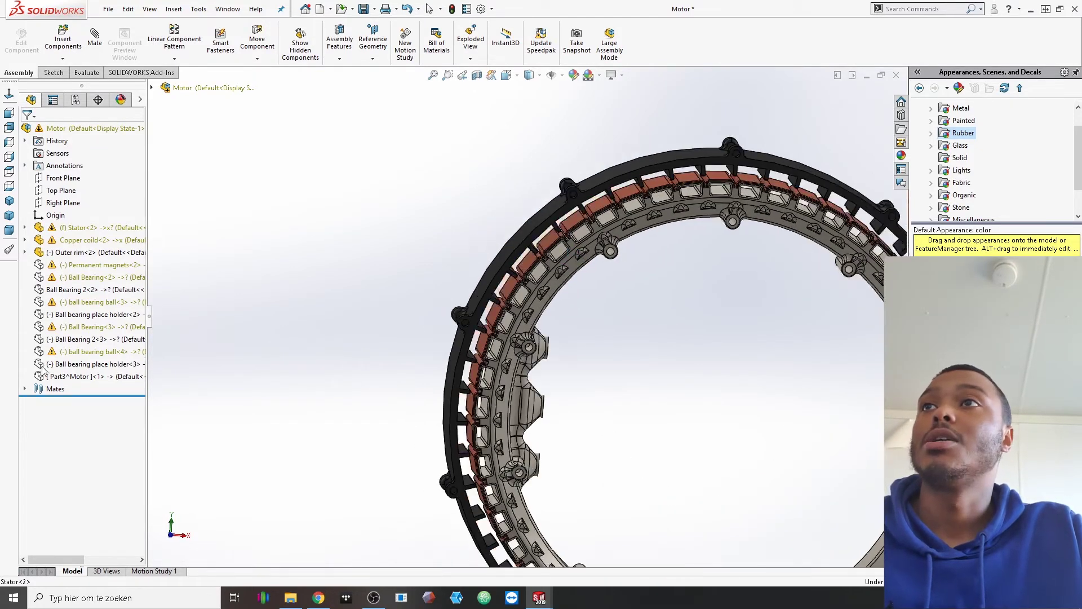
Step: Show the hidden Permanent magnets<2> component and inspect the magnets seated between the outer rim and the copper coils
right_click(84, 264)
click(141, 202)
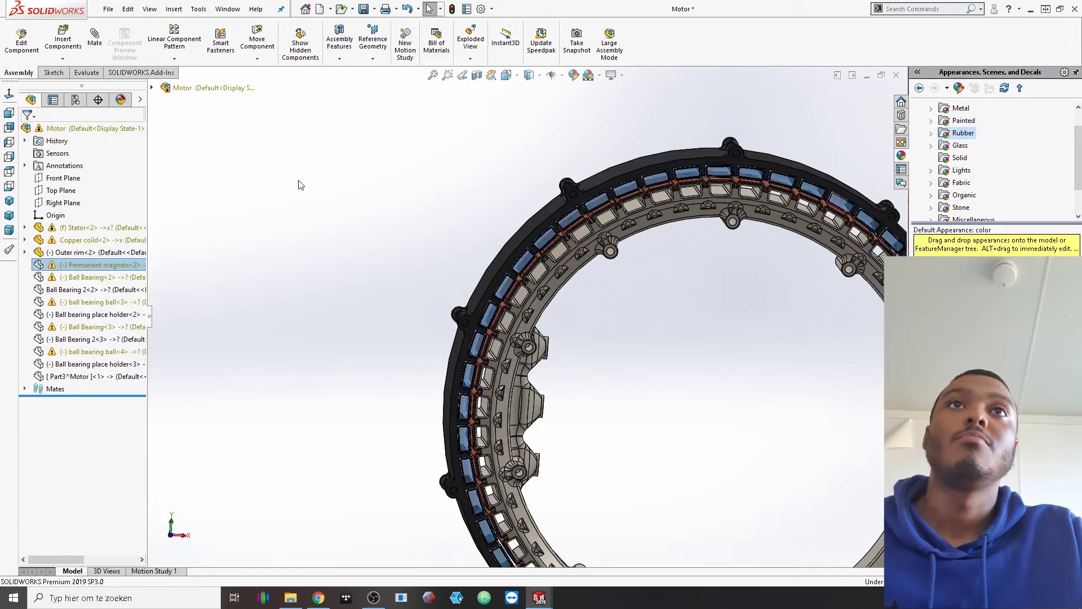
scroll(541, 242, down, 6)
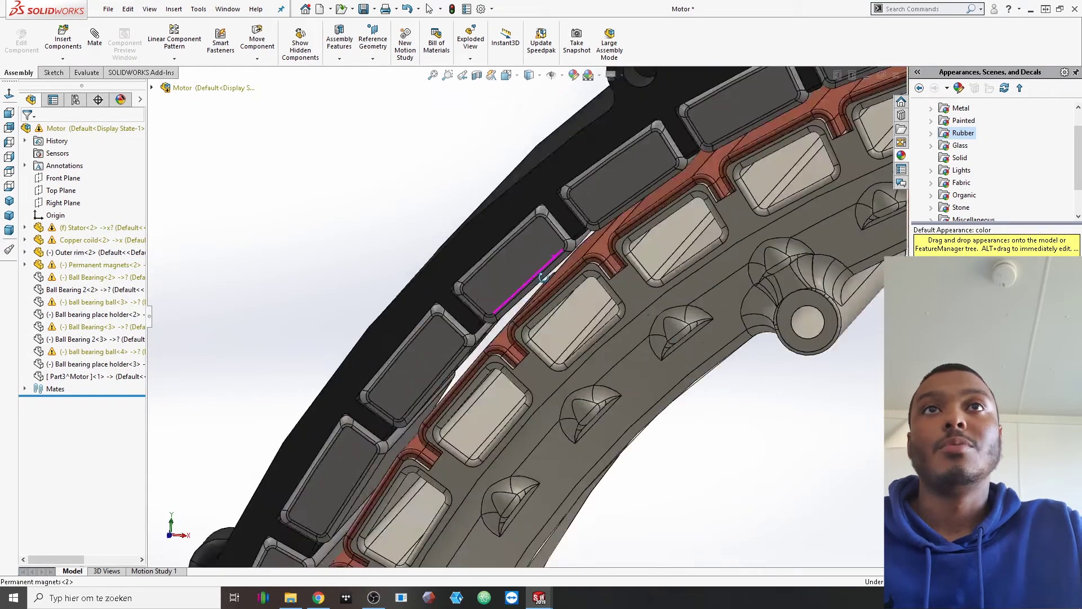
middle_drag(552, 253, 613, 127)
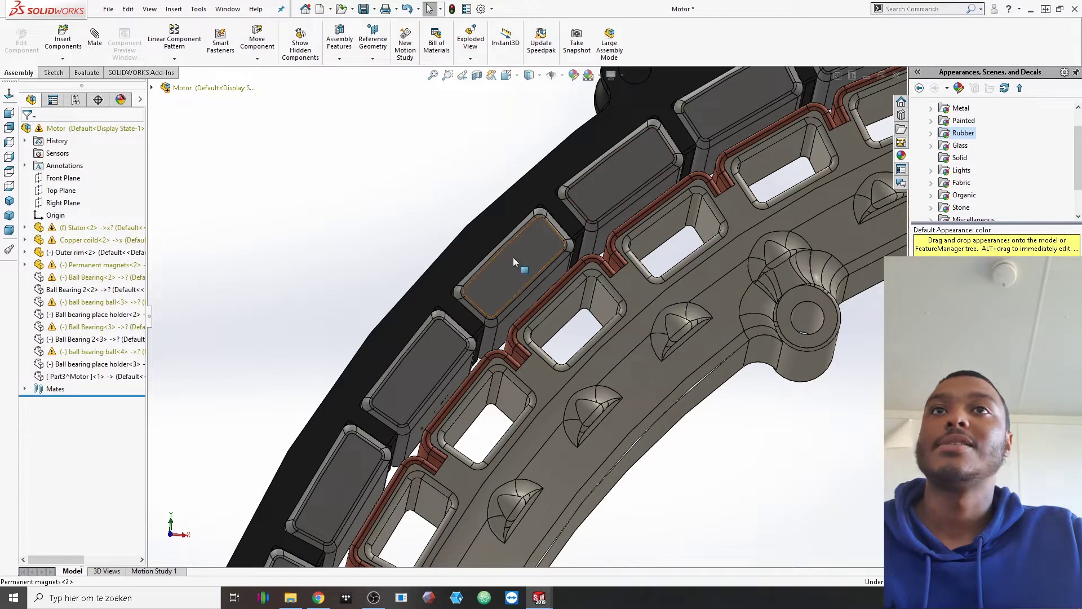
scroll(444, 373, up, 3)
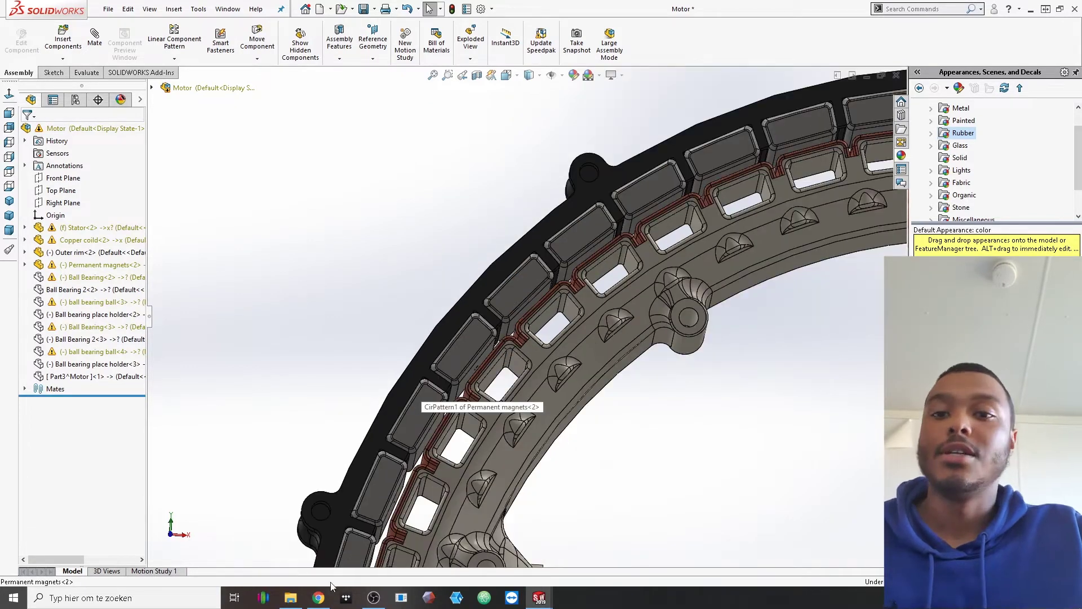
Step: Examine the combined stator, coils, magnets and outer rim from several angles, including the rim's circular edge
scroll(692, 399, up, 5)
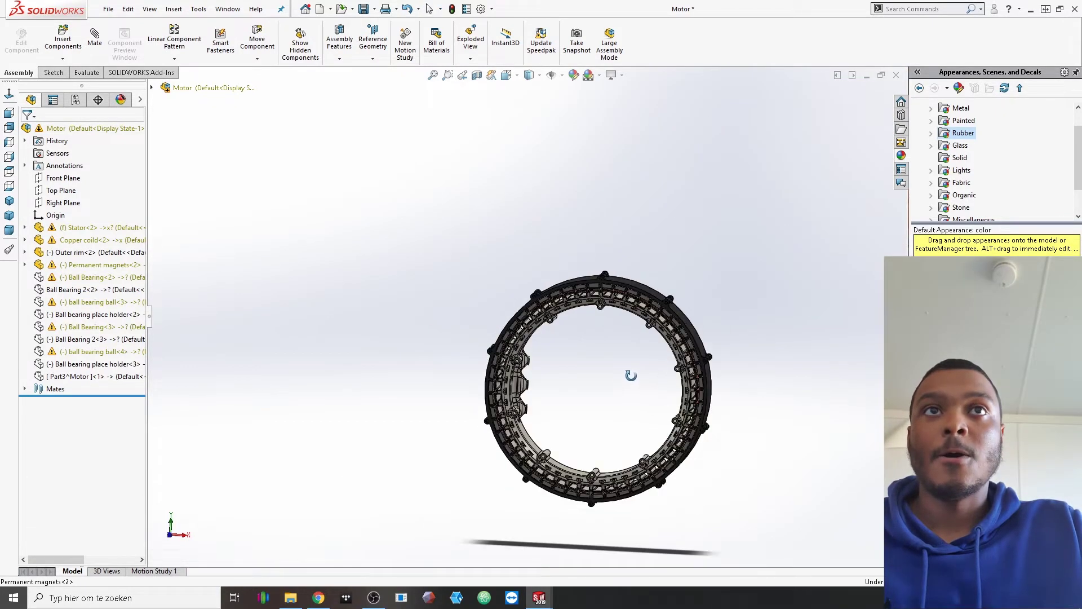
middle_drag(527, 372, 601, 311)
scroll(576, 252, down, 3)
drag(570, 244, 393, 336)
middle_drag(394, 336, 389, 396)
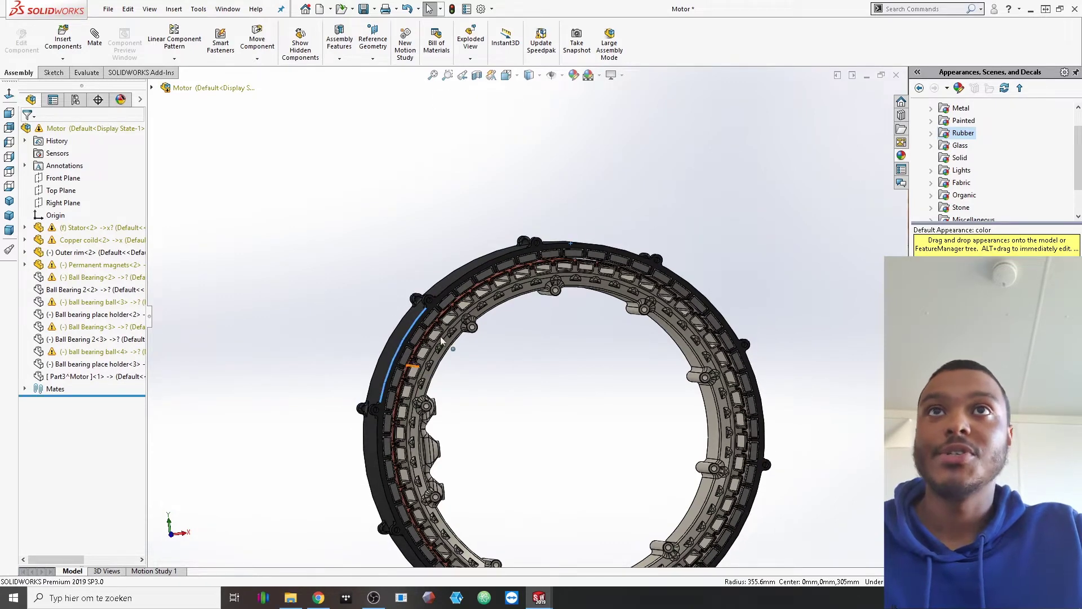
middle_drag(449, 326, 454, 333)
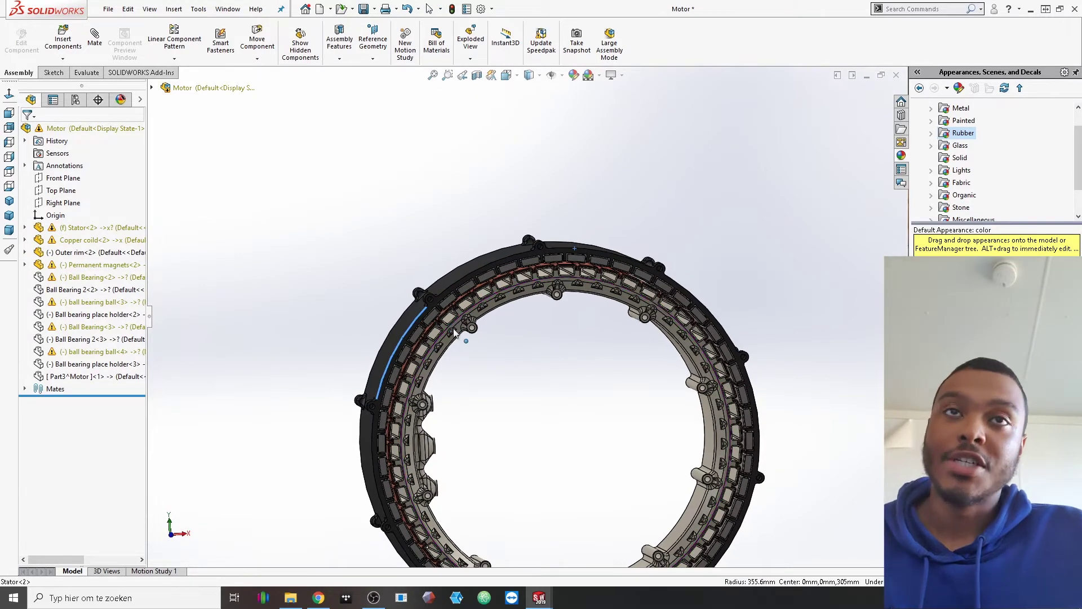
scroll(489, 342, up, 2)
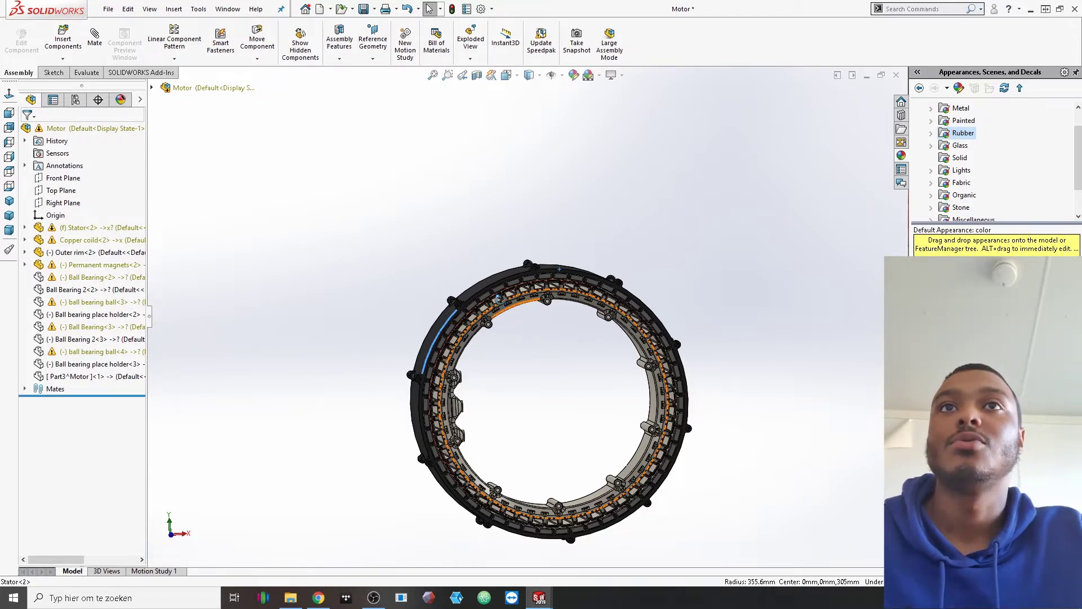
scroll(482, 329, down, 3)
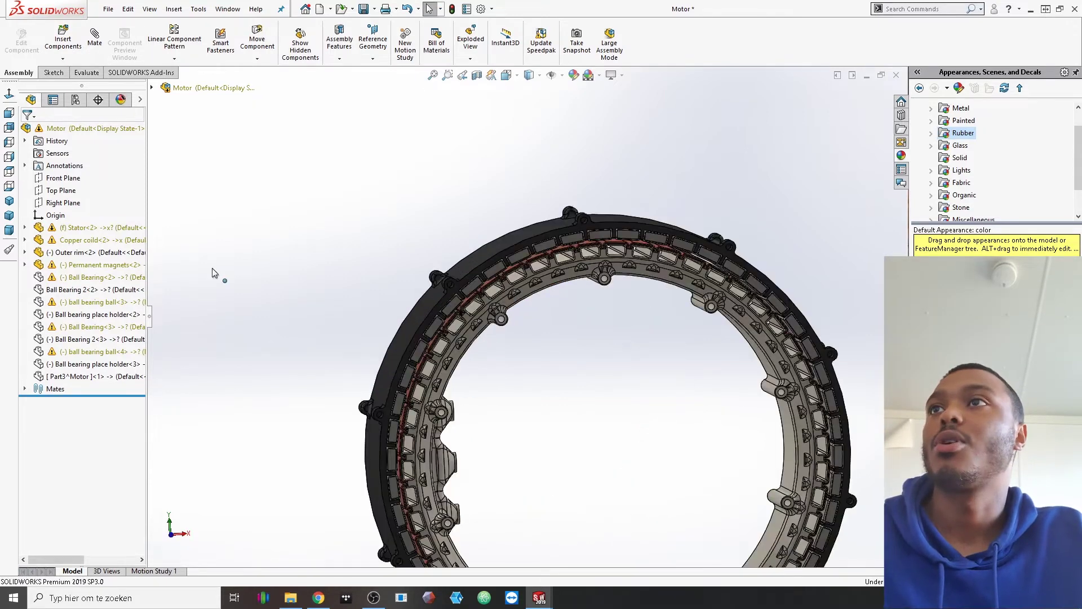
Step: Show the hidden Ball Bearing<2> component on the side of the outer rim and view it edge-on
right_click(103, 279)
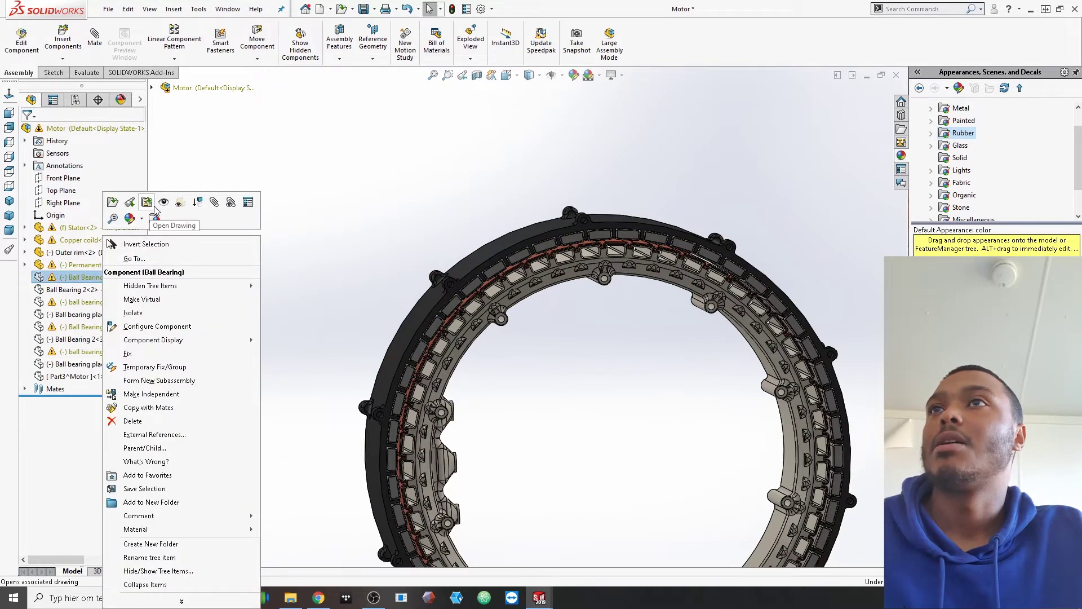
click(162, 202)
click(447, 174)
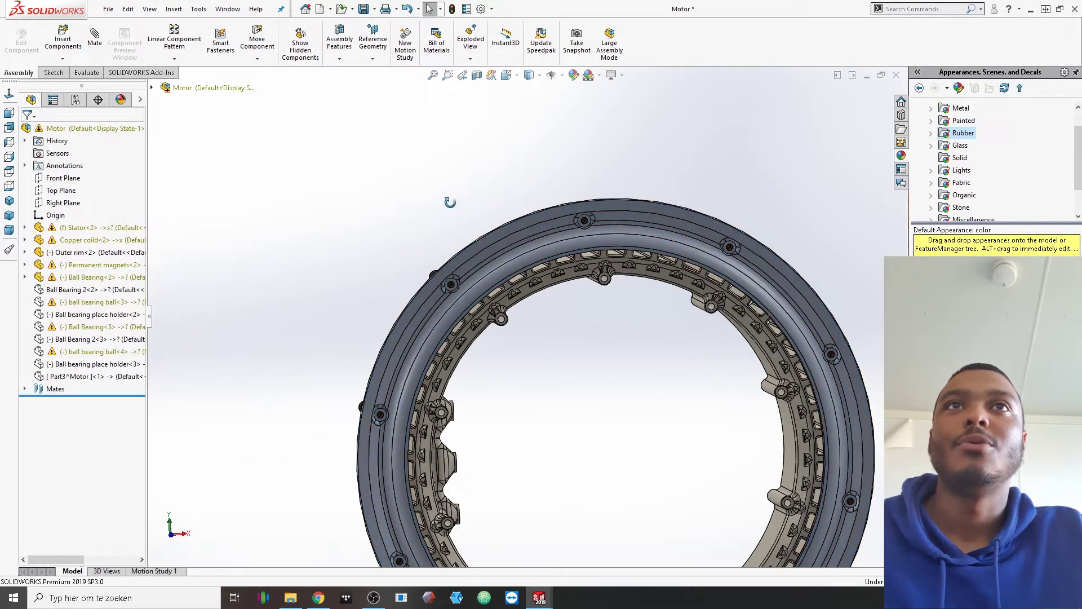
mouse_move(426, 197)
middle_down()
mouse_move(423, 184)
mouse_move(446, 179)
mouse_move(427, 187)
middle_up()
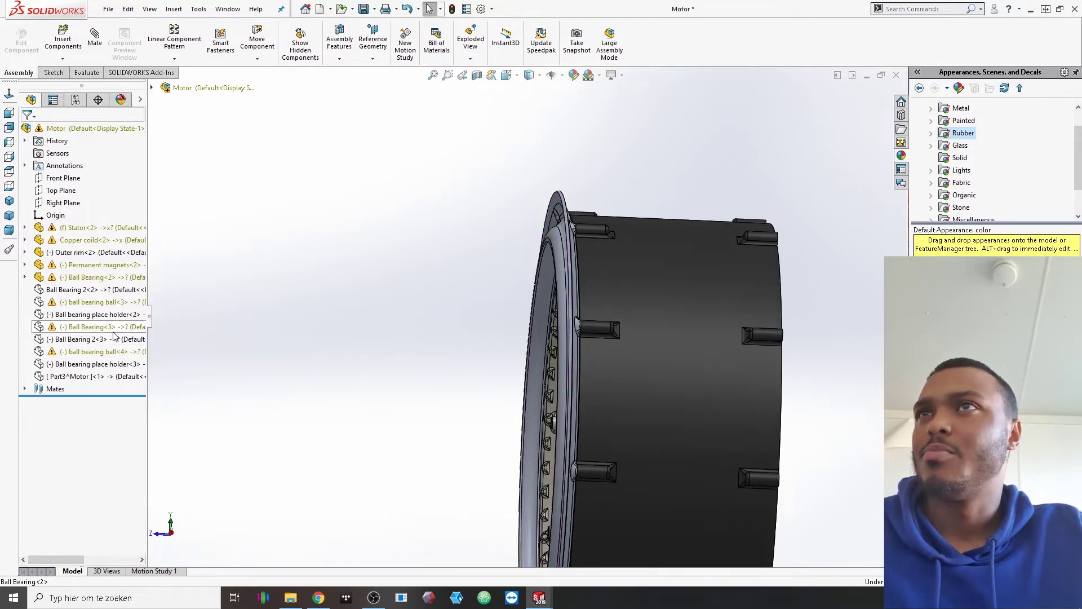
Step: Show the hidden Ball Bearing<3> component on the opposite side of the outer rim and view both bearing rings edge-on
right_click(115, 336)
click(208, 204)
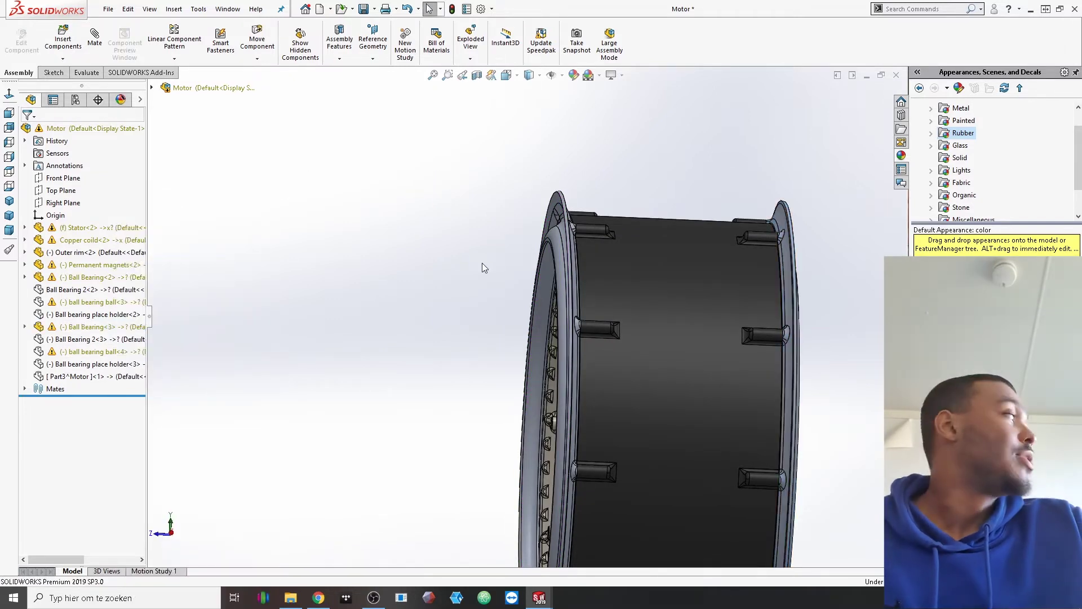
middle_drag(477, 262, 485, 256)
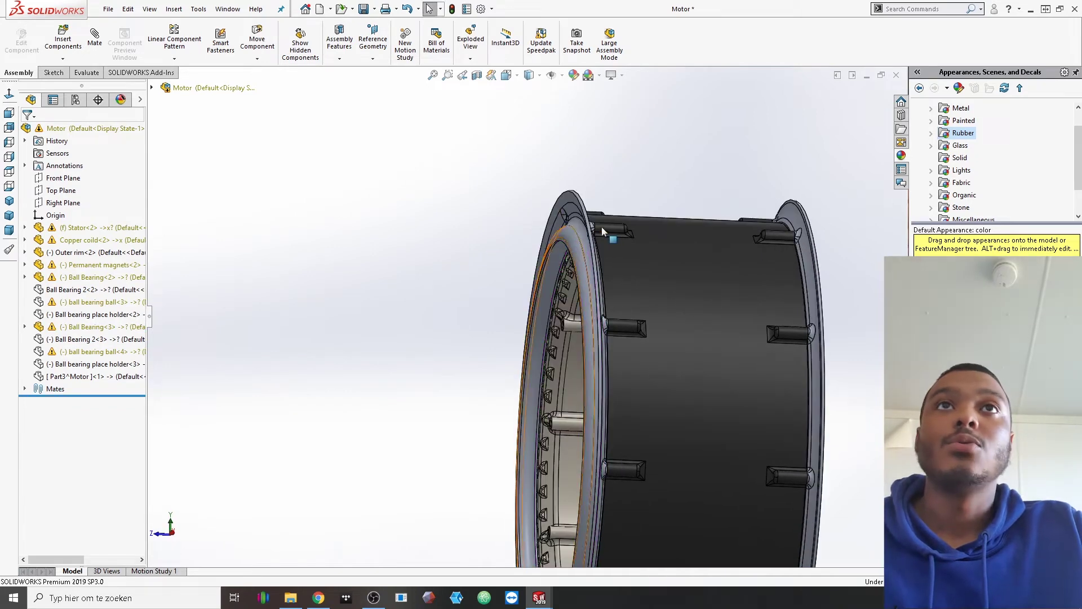
middle_drag(603, 231, 601, 225)
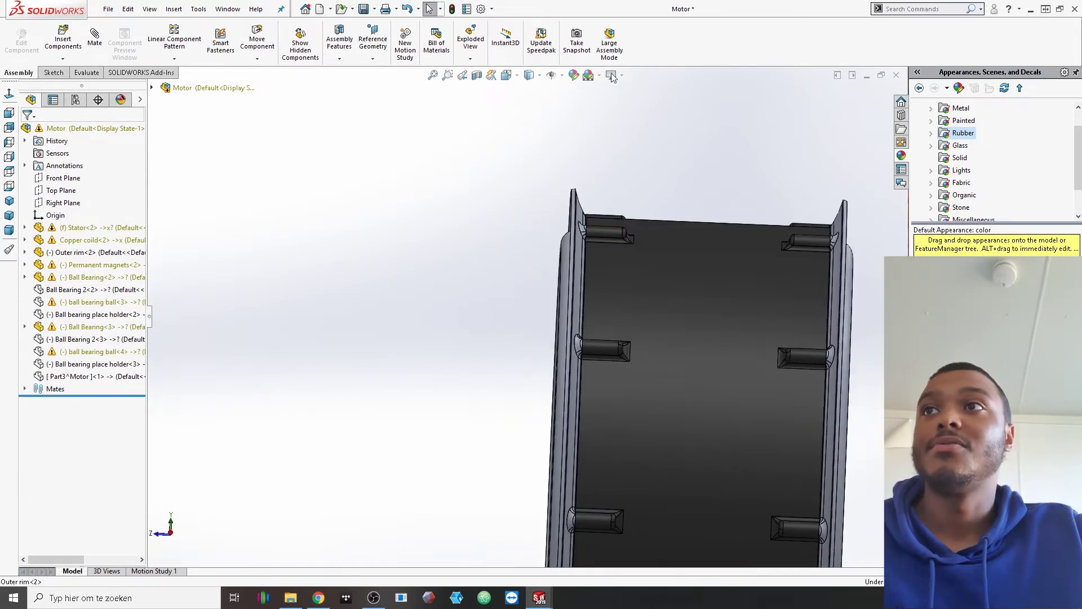
Step: Show the hidden Part3^Motor tyre around the outer rim and inspect it together with the Ball Bearing<2> ring
click(69, 375)
right_click(72, 376)
click(134, 204)
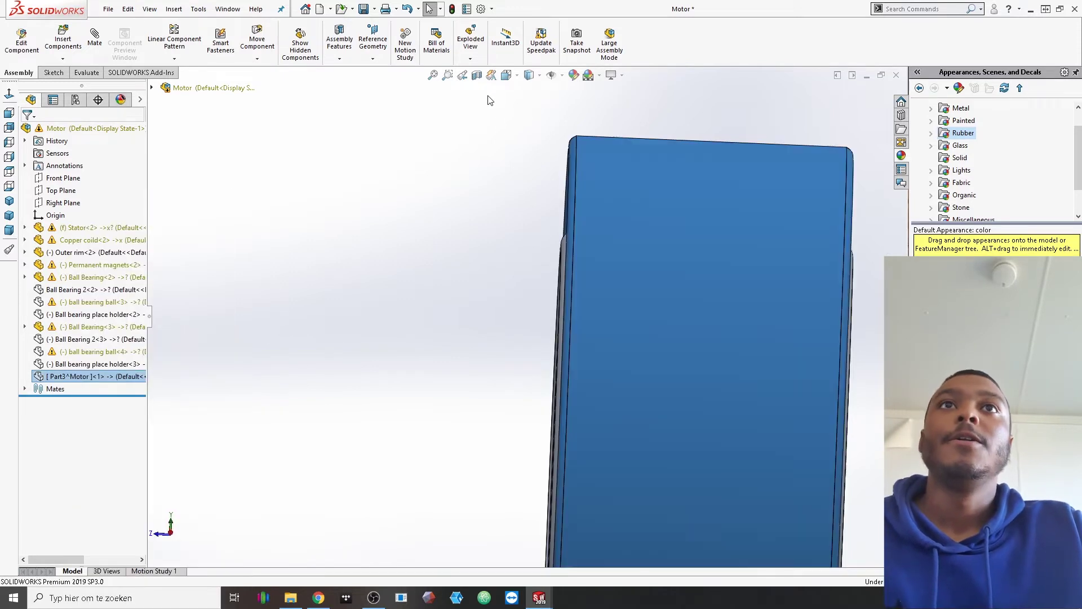
click(519, 212)
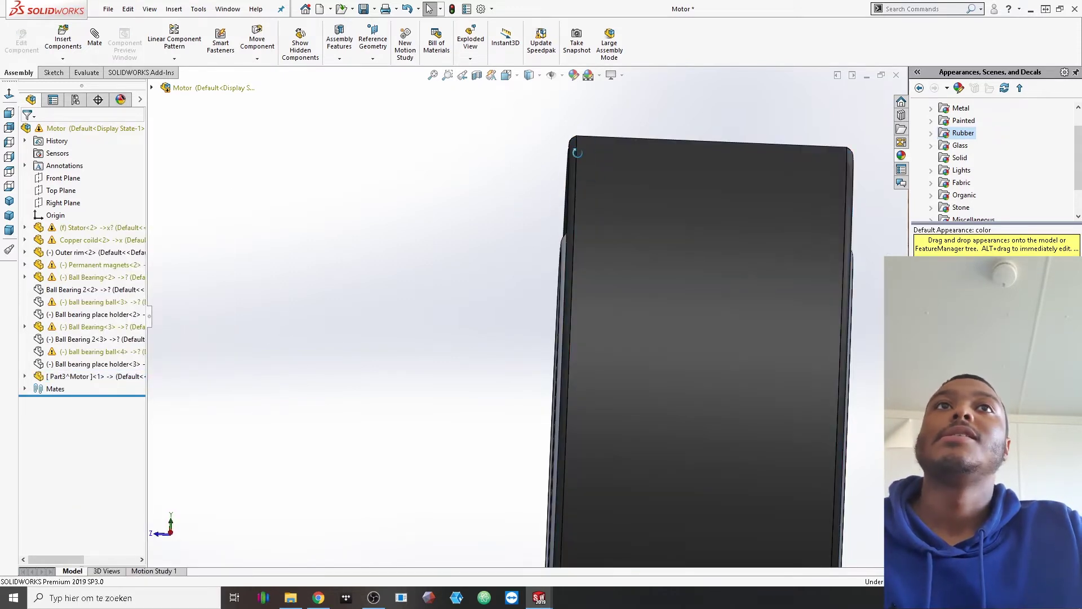
middle_drag(563, 200, 569, 242)
click(553, 299)
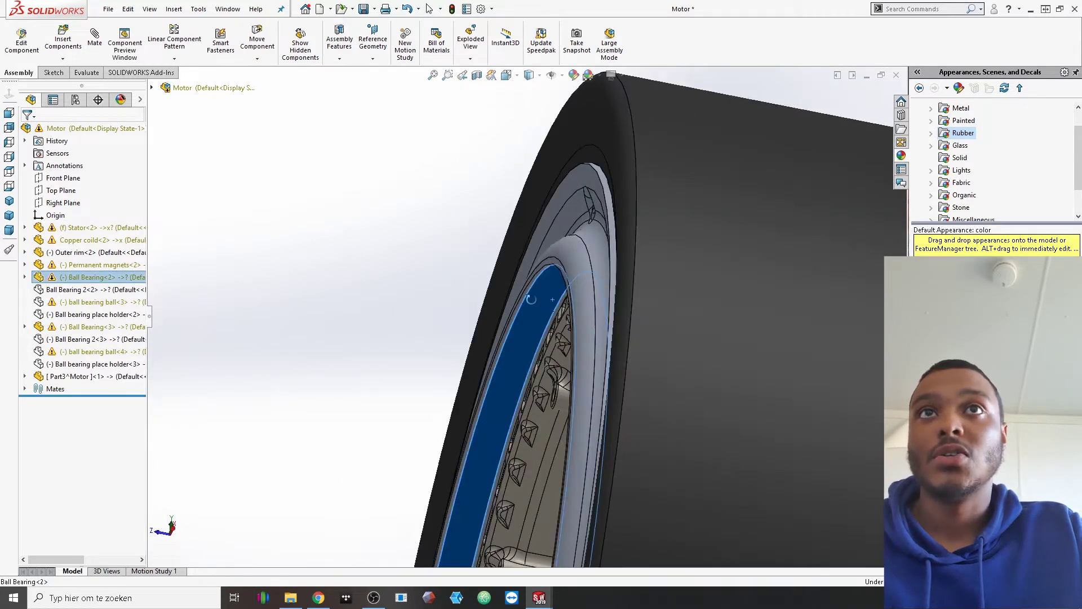
mouse_move(530, 298)
middle_down()
mouse_move(521, 269)
mouse_move(544, 279)
mouse_move(529, 312)
middle_up()
middle_drag(539, 272, 550, 262)
scroll(579, 314, up, 3)
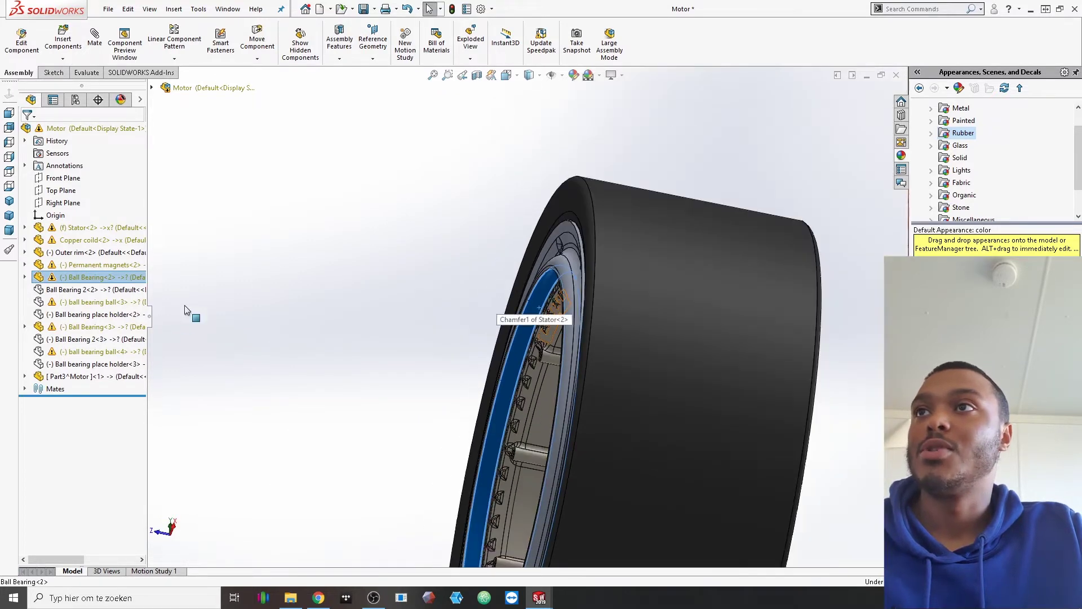
Step: Show the hidden ball bearing ball<4> component and turn the wheel to bring the ball on the bearing's inner edge into view
right_click(114, 353)
click(174, 201)
scroll(489, 273, up, 1)
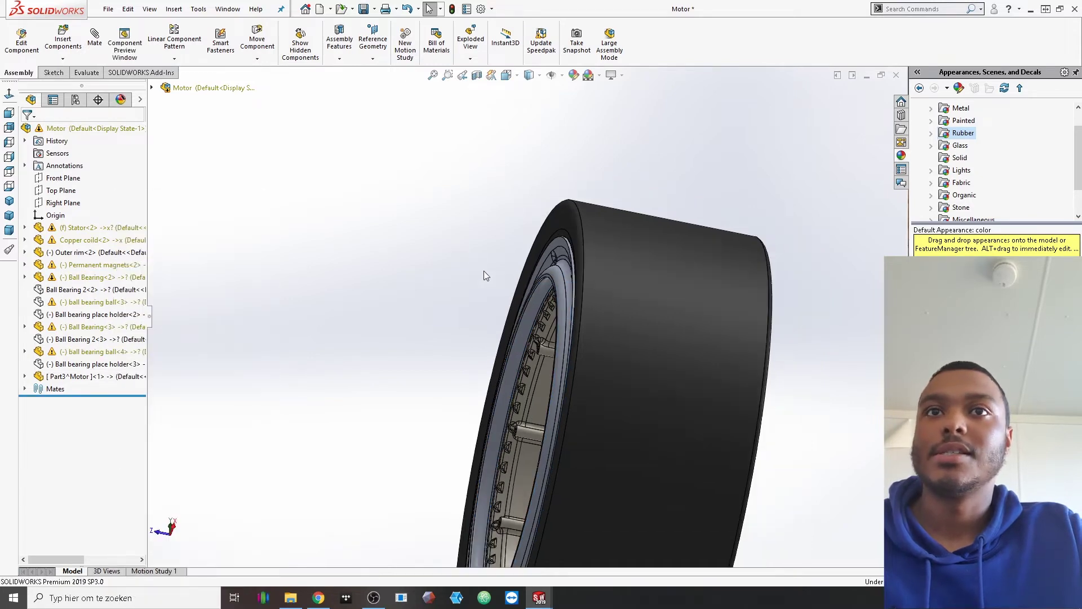
middle_drag(533, 302, 556, 340)
scroll(603, 428, down, 2)
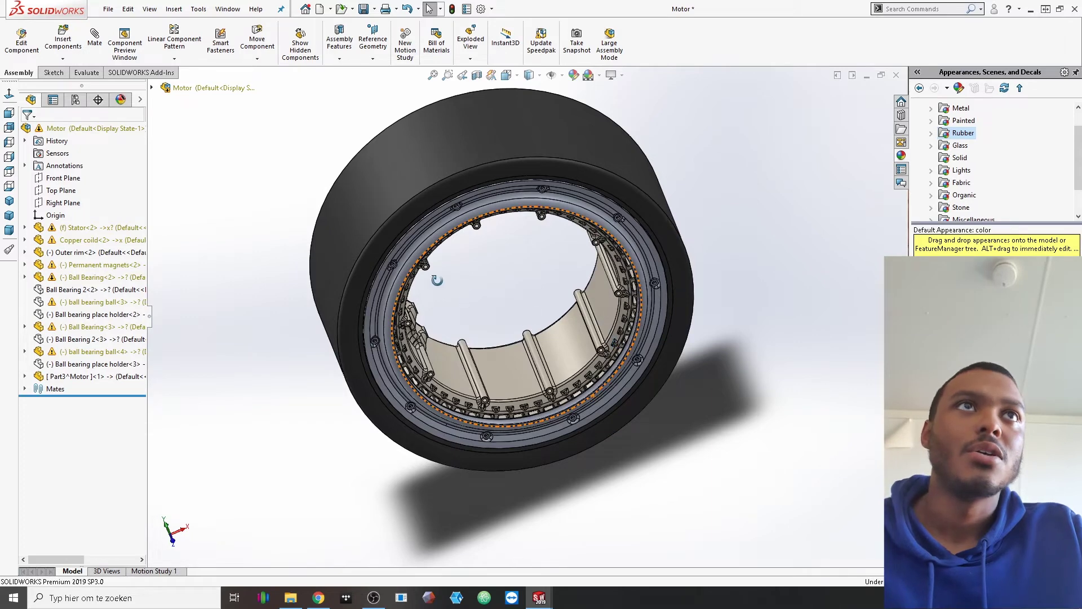
middle_drag(379, 232, 381, 219)
scroll(748, 227, down, 4)
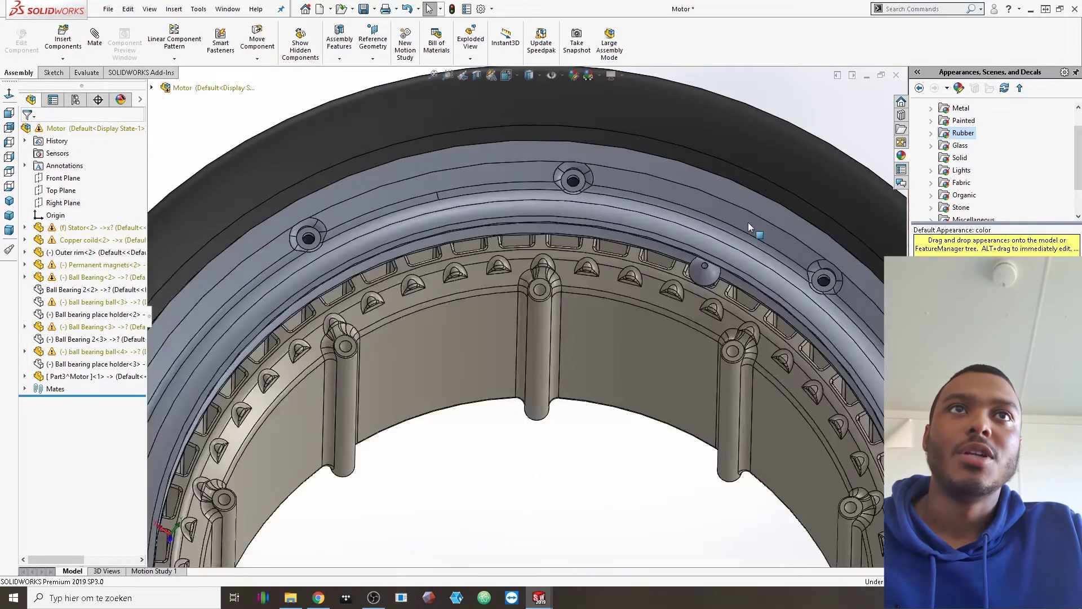
Step: Examine how the single bearing ball sits between the Ball Bearing<3> ring and the stator, close up and from farther away
scroll(757, 201, up, 3)
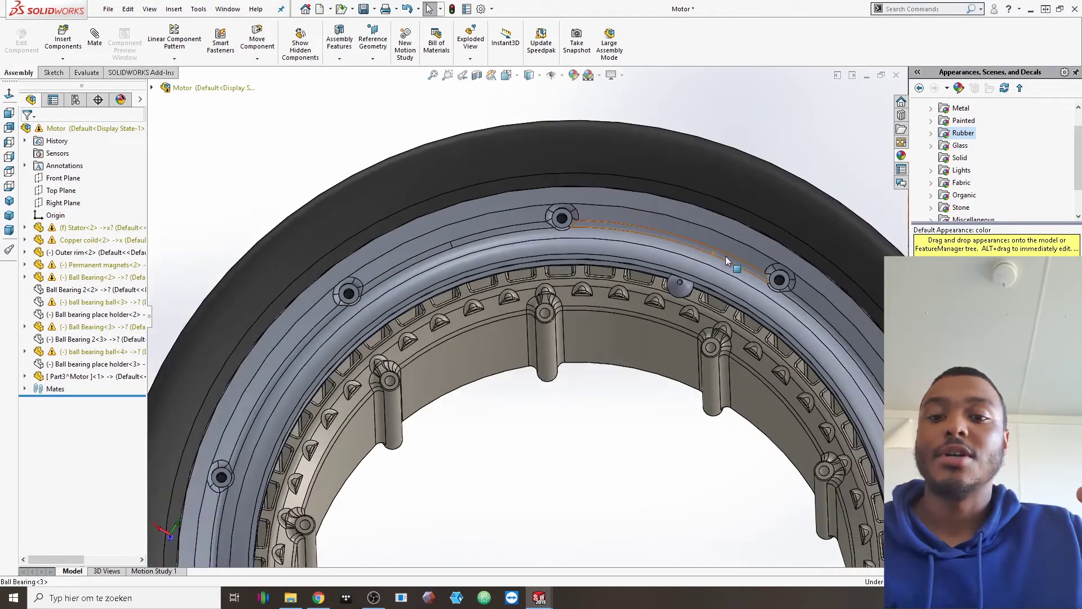
scroll(725, 258, up, 2)
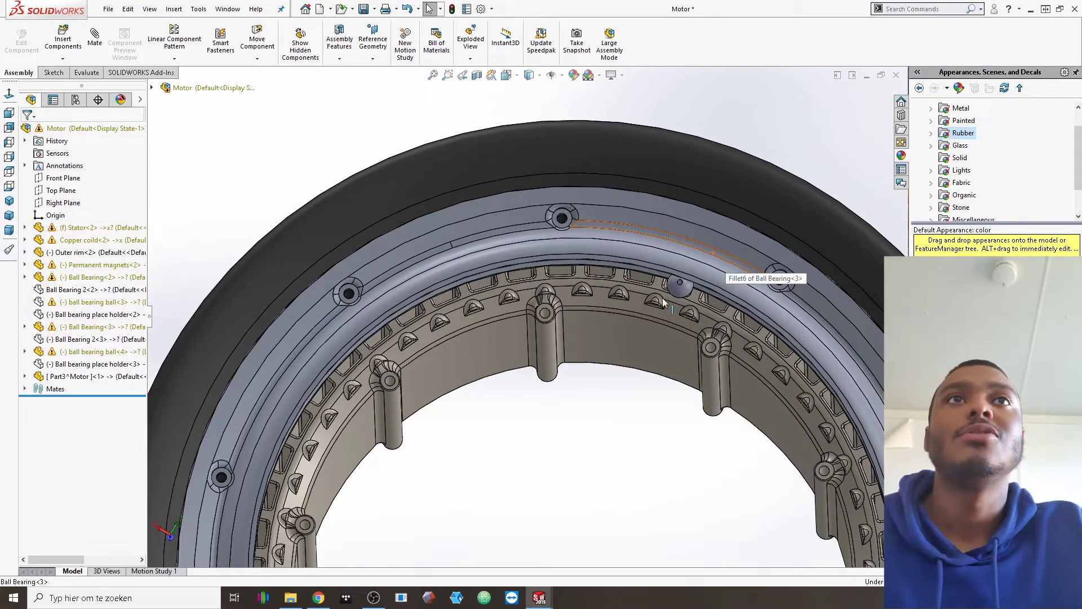
scroll(665, 294, down, 5)
scroll(651, 271, down, 2)
scroll(651, 268, up, 3)
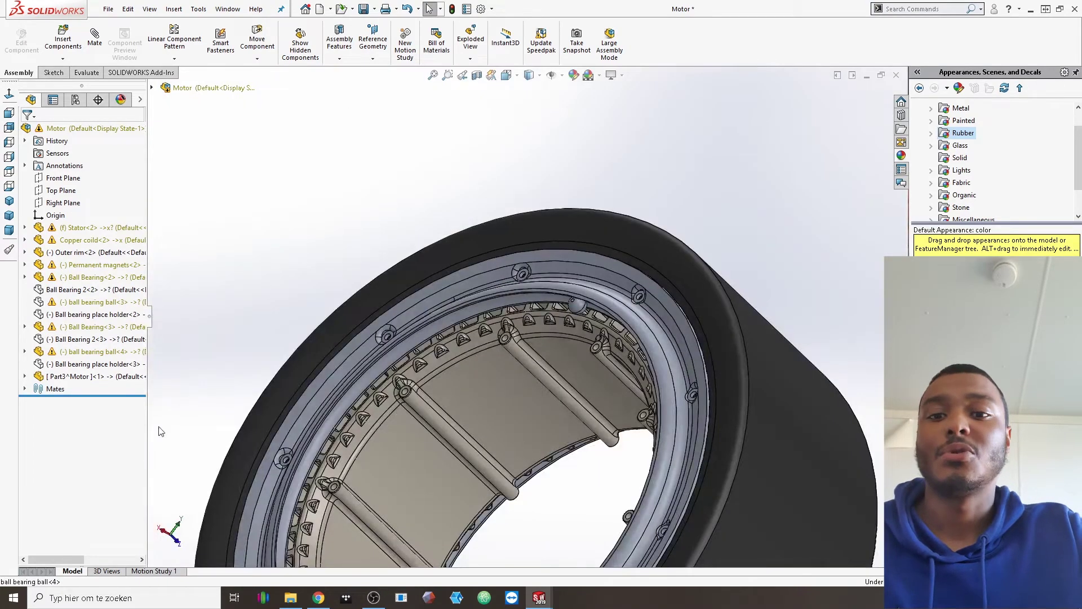
middle_drag(360, 329, 474, 322)
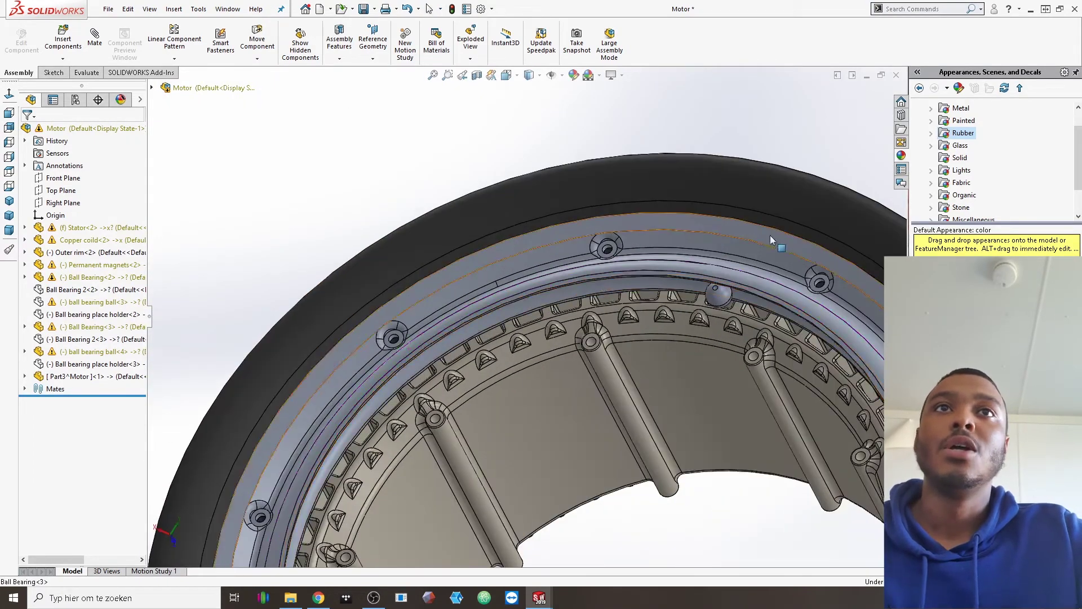
scroll(563, 313, up, 4)
scroll(563, 313, down, 4)
scroll(582, 326, down, 2)
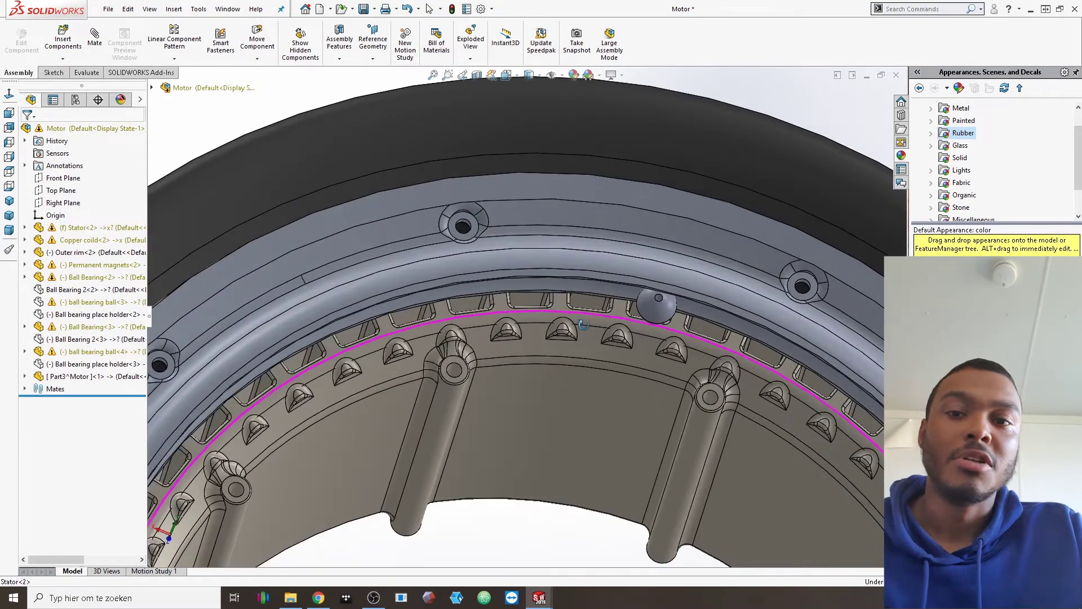
scroll(578, 342, up, 5)
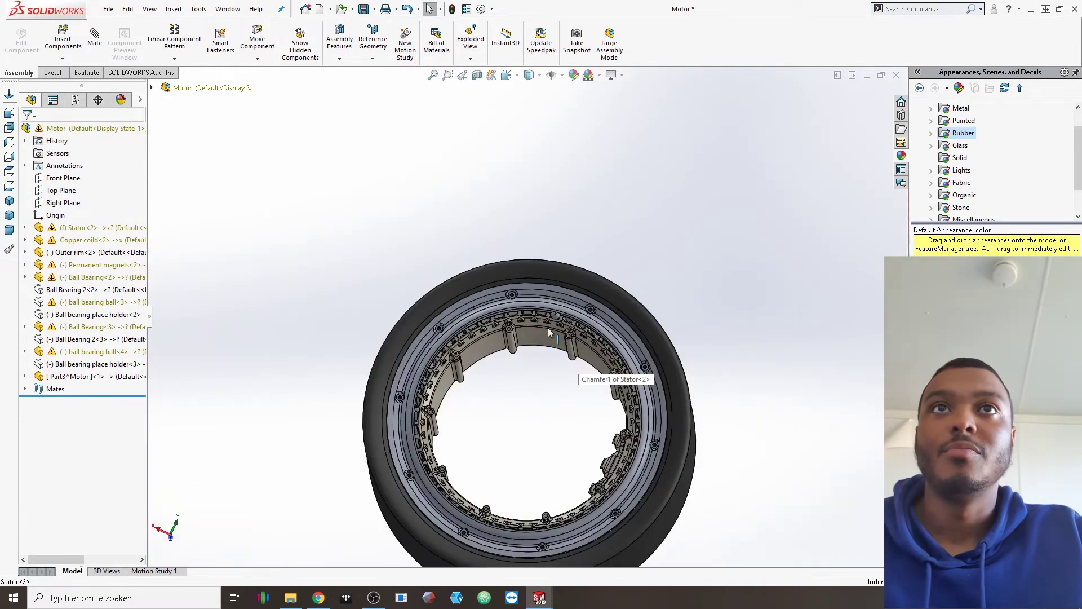
scroll(558, 314, down, 4)
scroll(558, 314, down, 6)
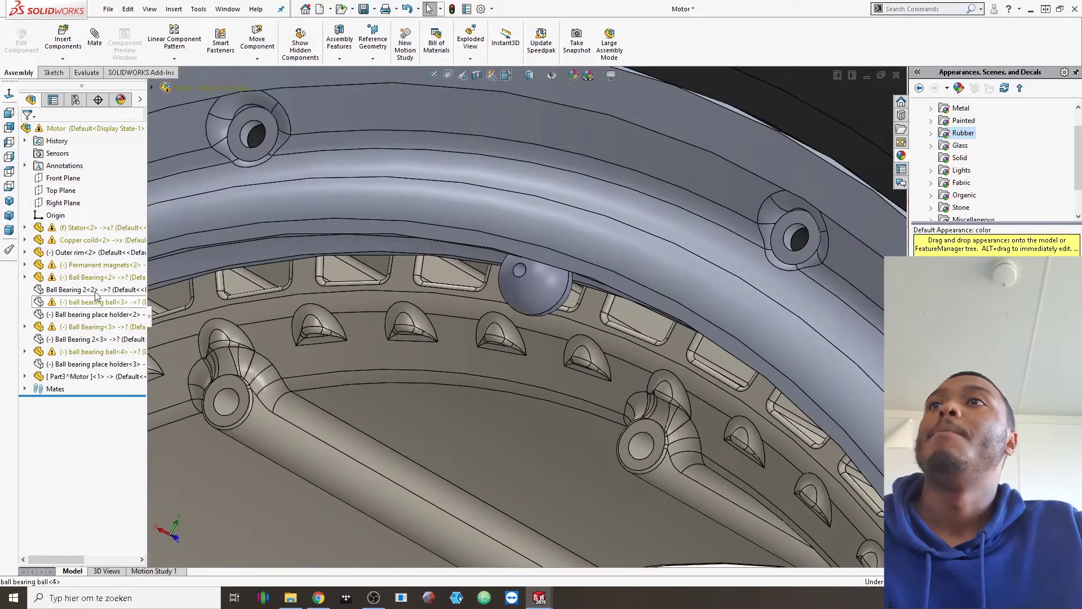
Step: Show the hidden Ball Bearing 2<2> component and look at both sides of the wheel
right_click(96, 291)
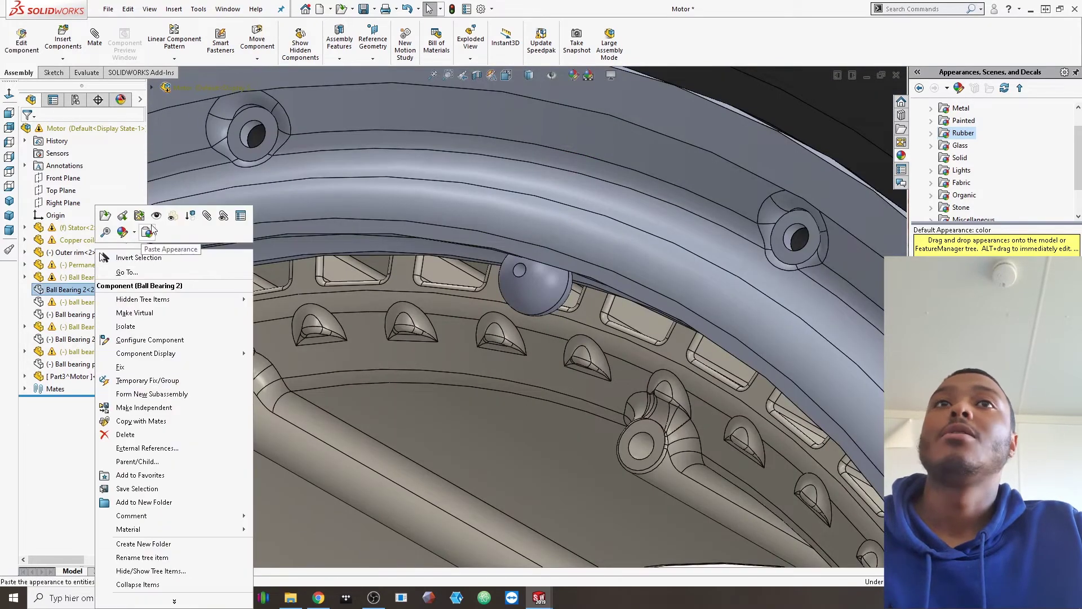
click(320, 257)
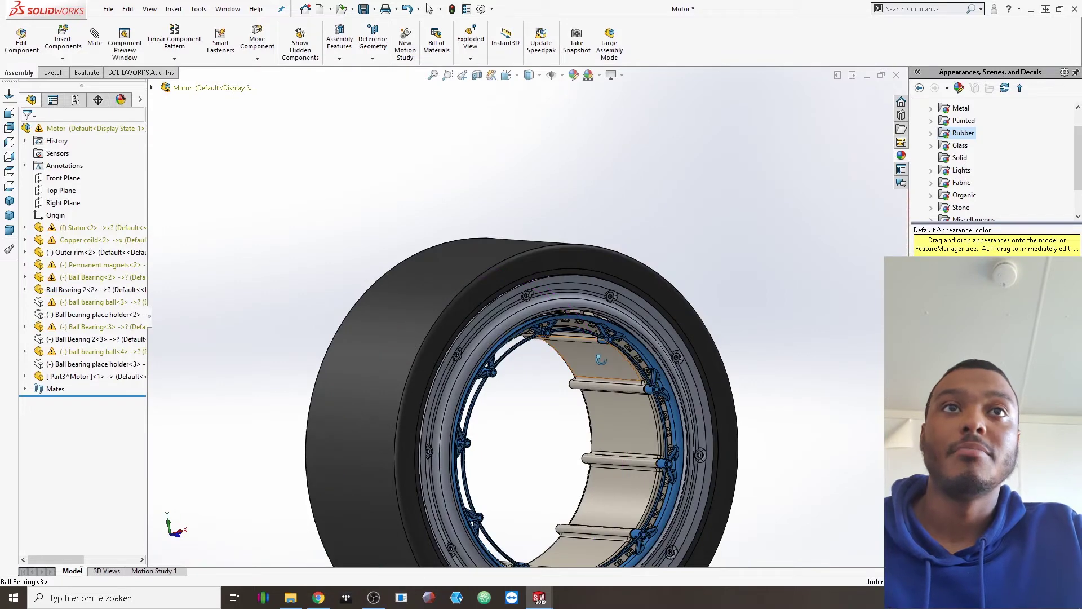
scroll(601, 360, down, 2)
middle_drag(601, 360, 712, 350)
scroll(592, 324, down, 3)
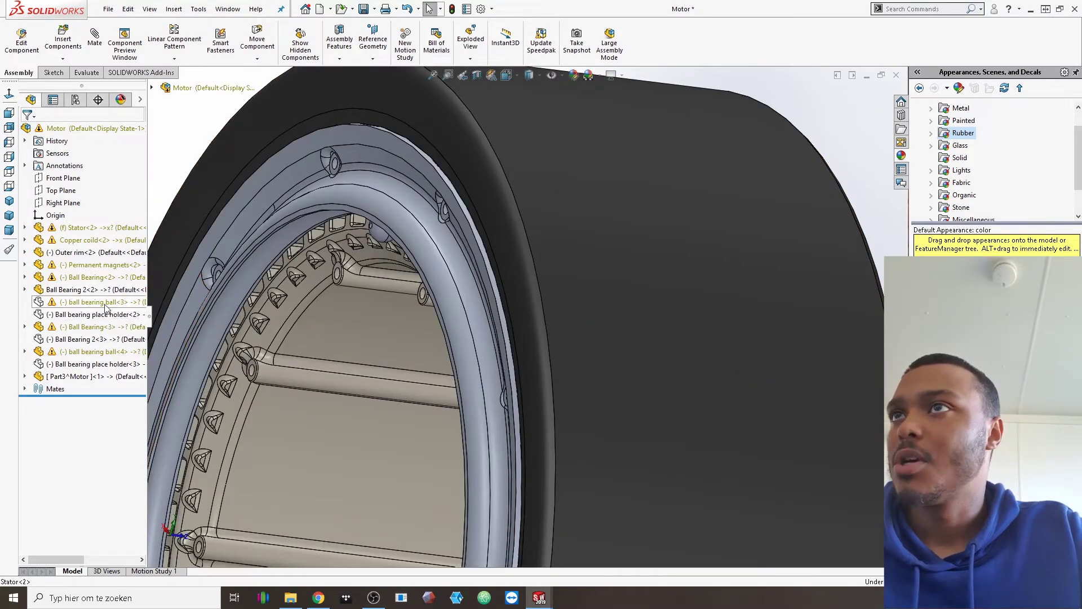
Step: Show the hidden Ball Bearing 2<3> component and inspect its mounting bosses next to the stator rods
right_click(100, 339)
click(160, 217)
scroll(411, 261, up, 5)
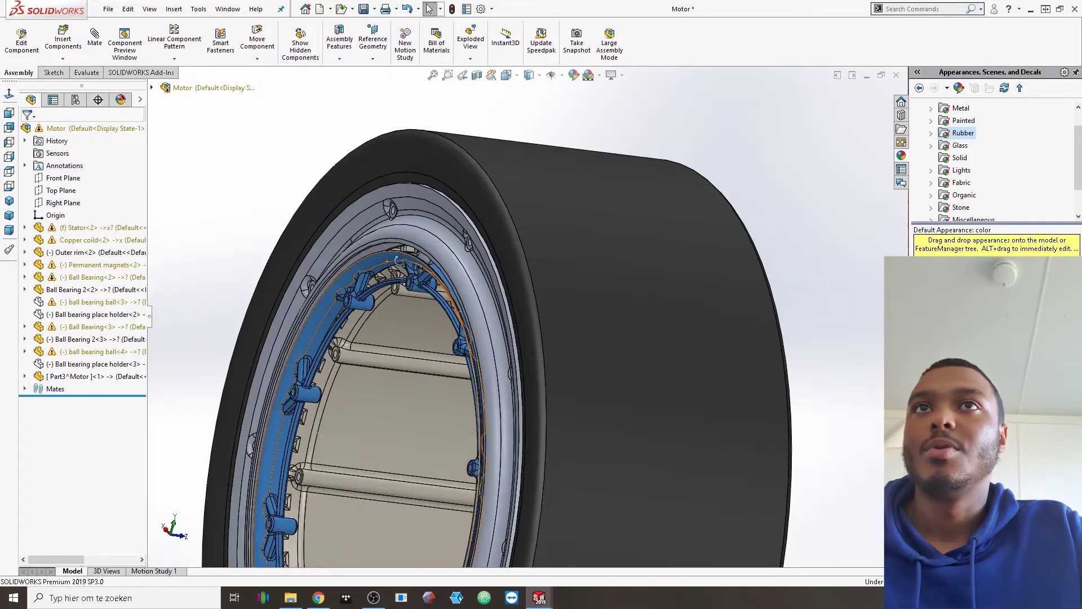
scroll(465, 295, down, 11)
middle_drag(412, 263, 453, 397)
scroll(407, 272, up, 5)
scroll(427, 281, up, 2)
click(323, 152)
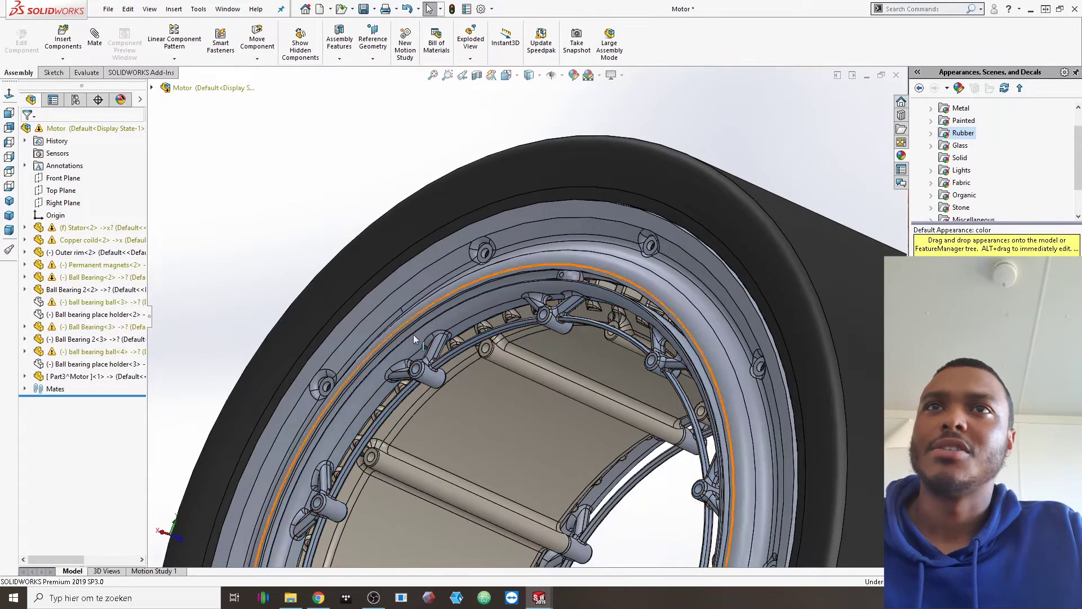
Step: Add a concentric mate between a cylindrical boss of Ball Bearing 2<3> and a stator rod, and check the alignment
click(428, 374)
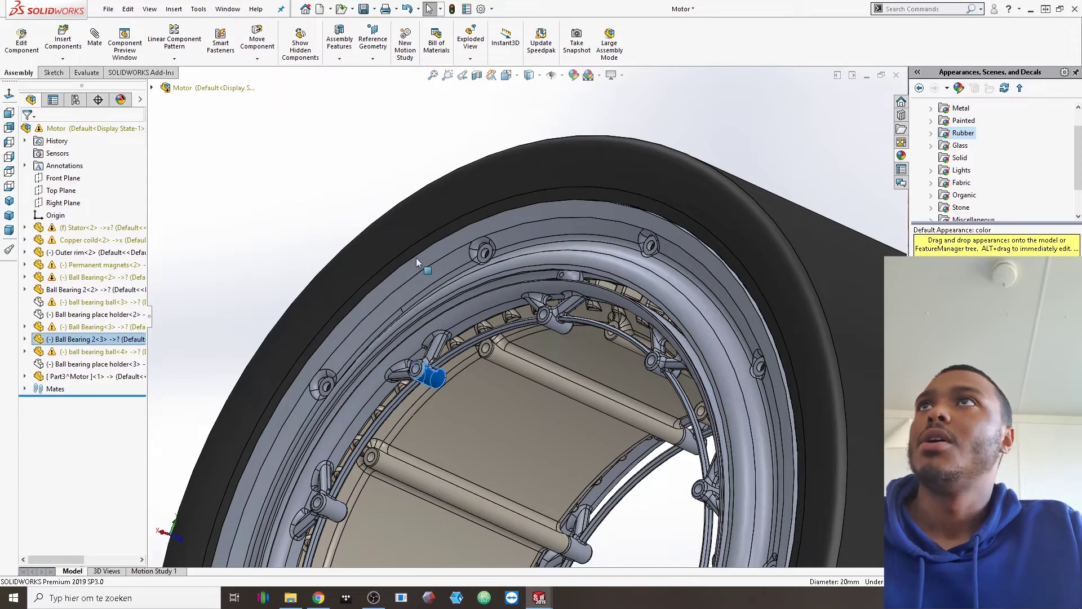
click(96, 43)
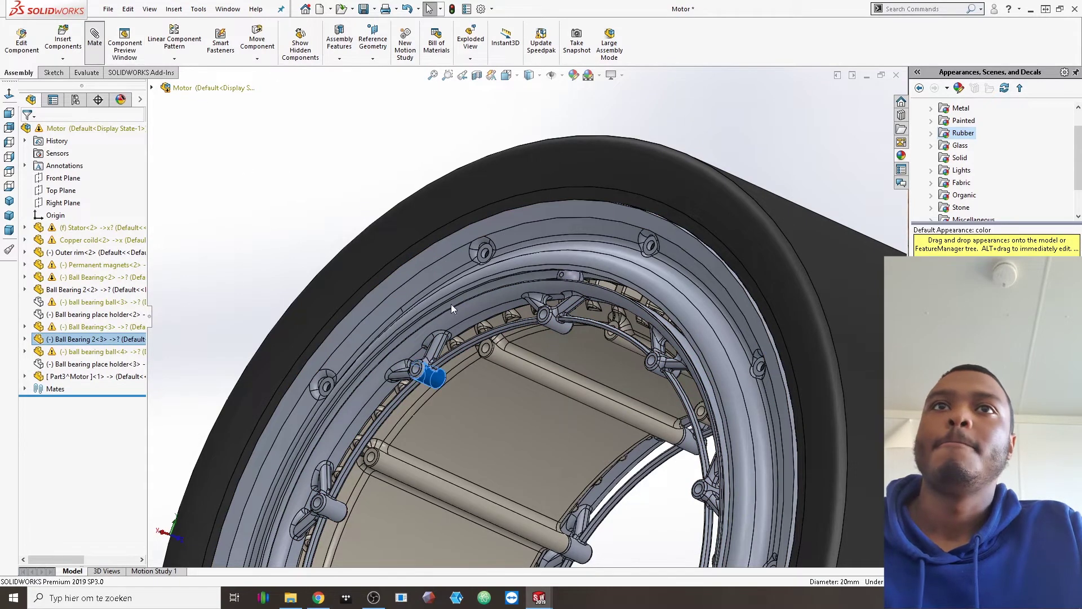
click(532, 370)
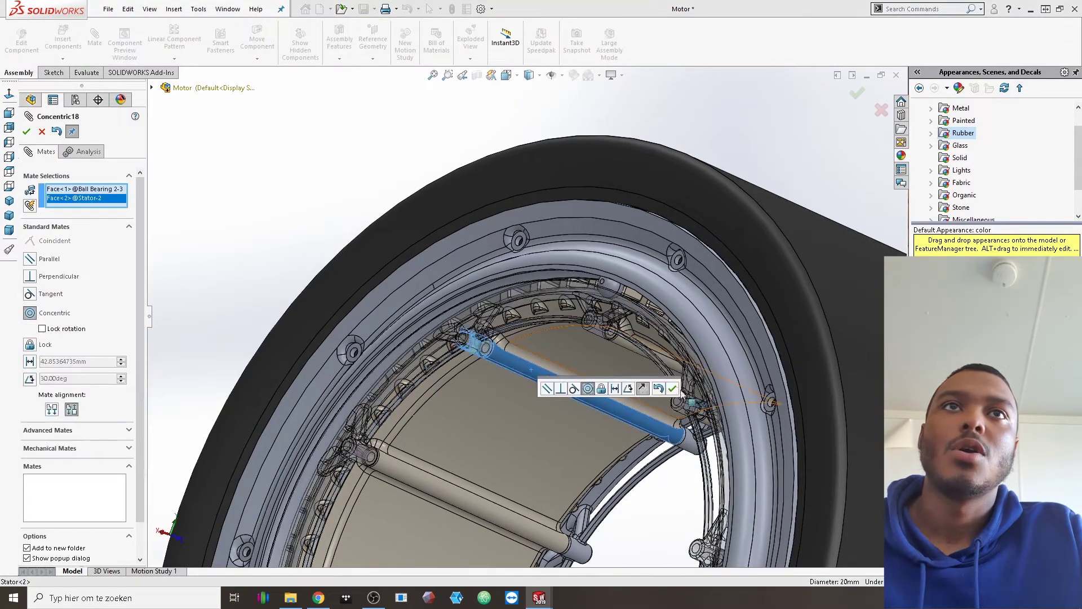
click(677, 389)
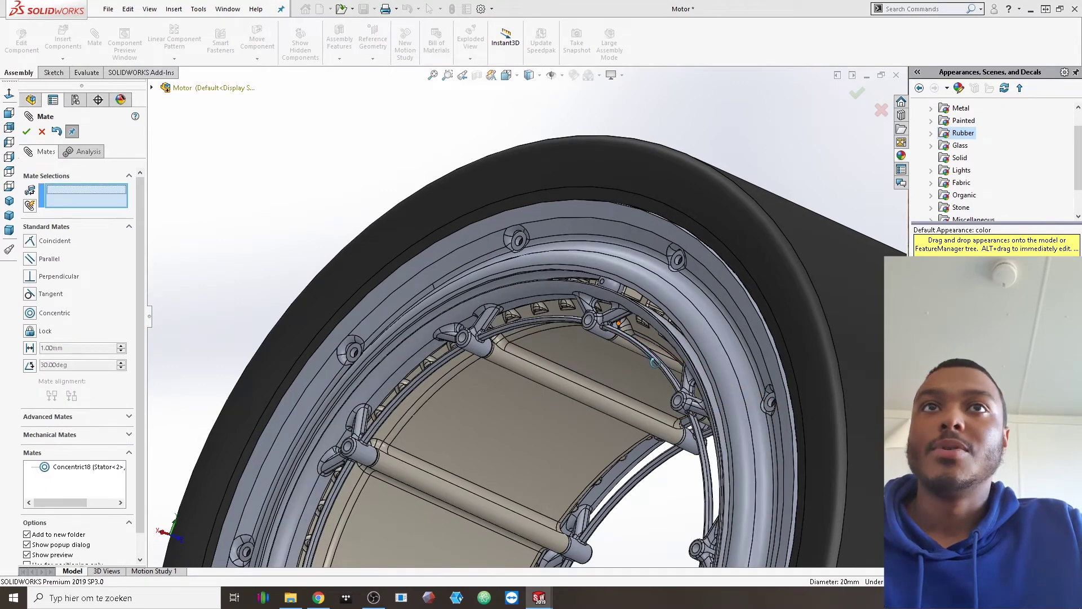
scroll(654, 362, down, 5)
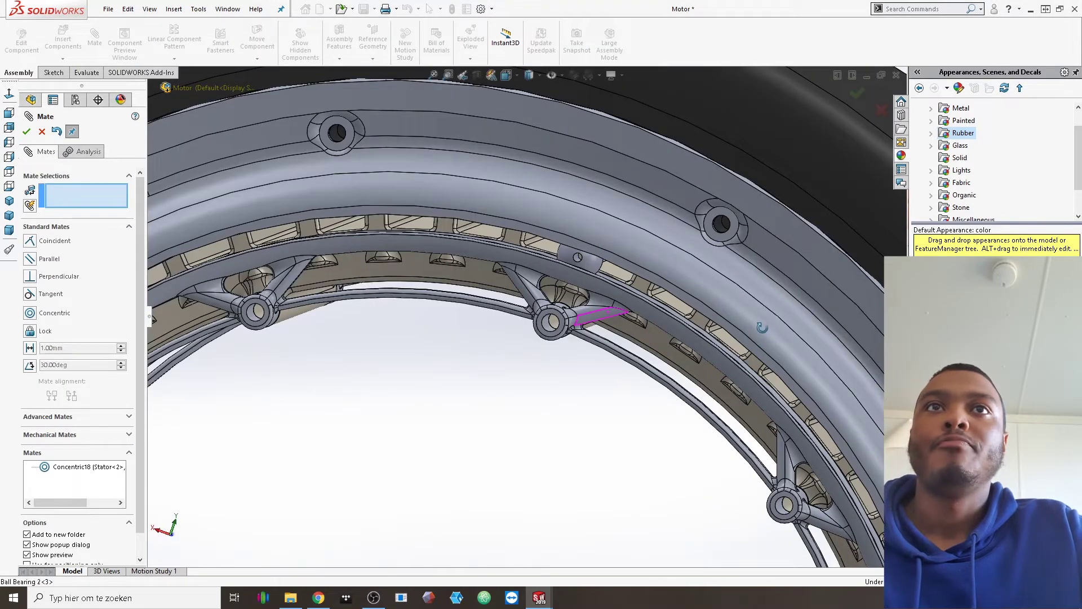
middle_drag(761, 326, 665, 328)
scroll(615, 323, up, 4)
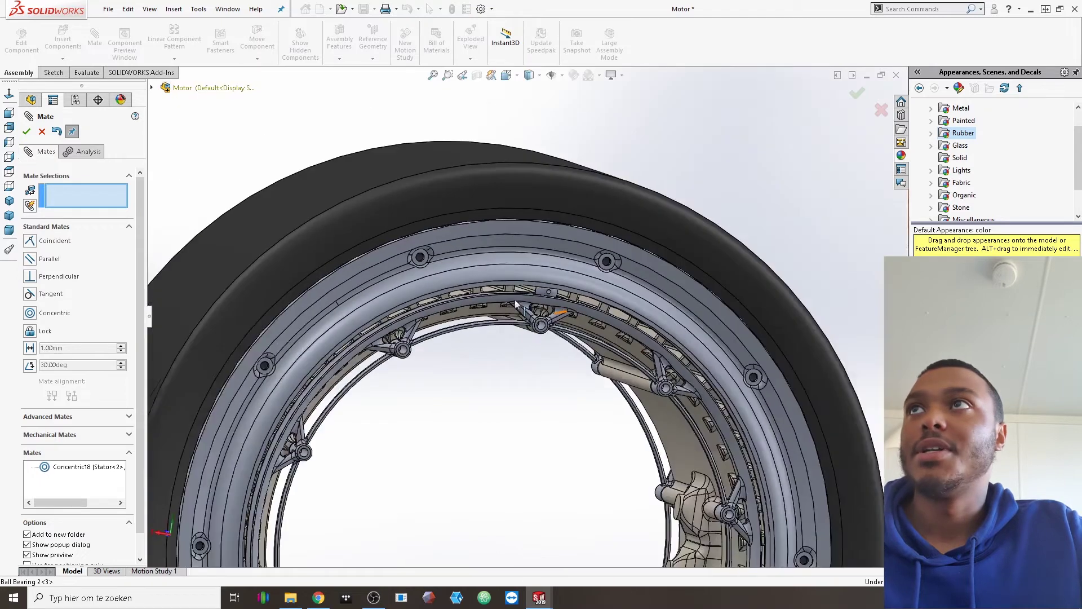
click(27, 131)
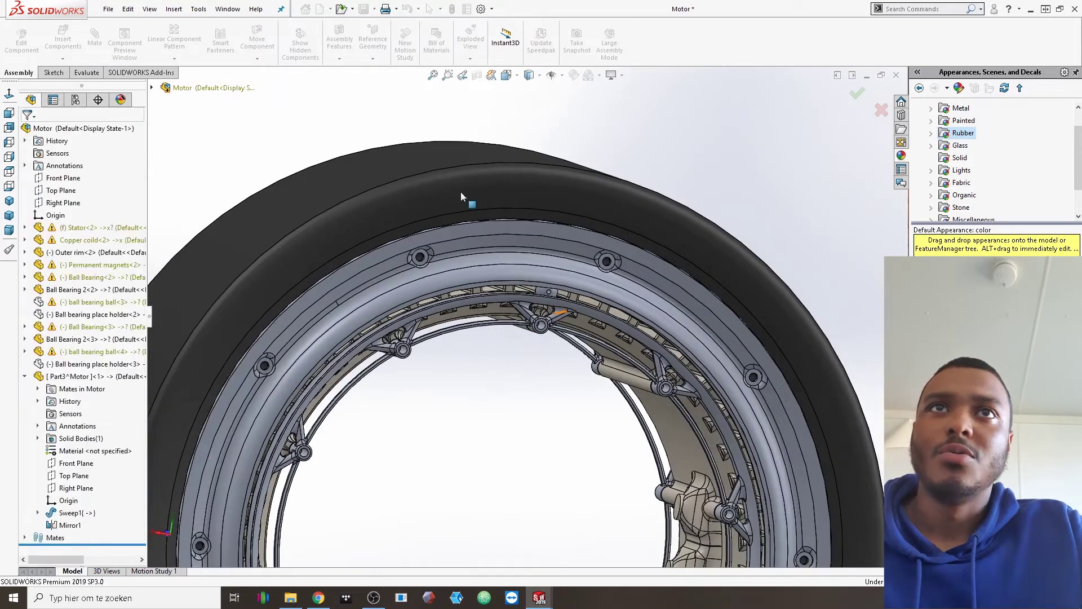
Step: Try to move the tyre, and rotate the Ball Bearing<3> ring slightly by hand
click(445, 194)
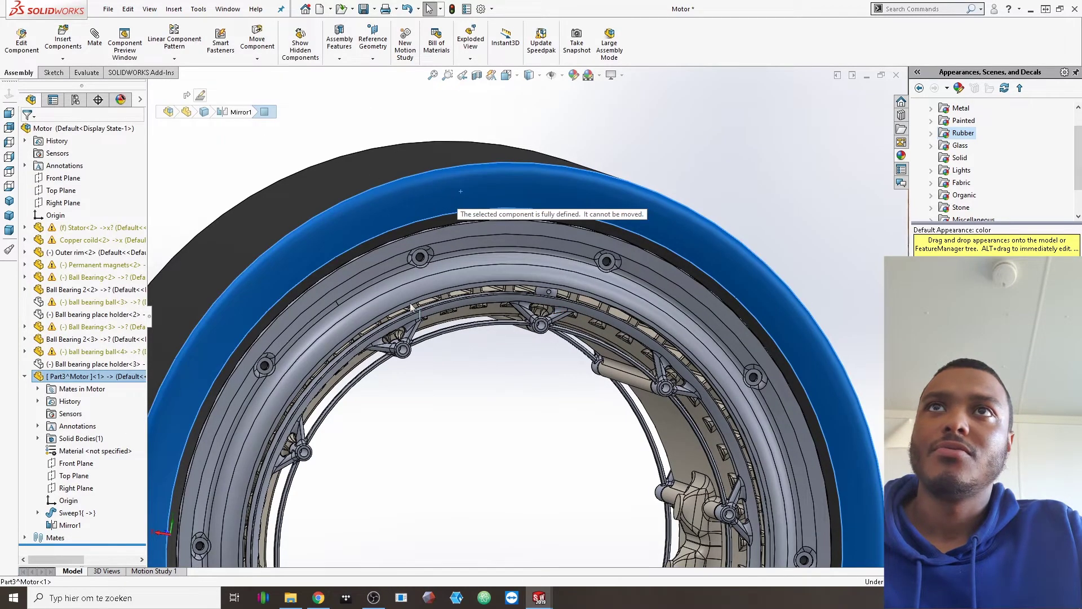
drag(387, 252, 391, 306)
click(98, 326)
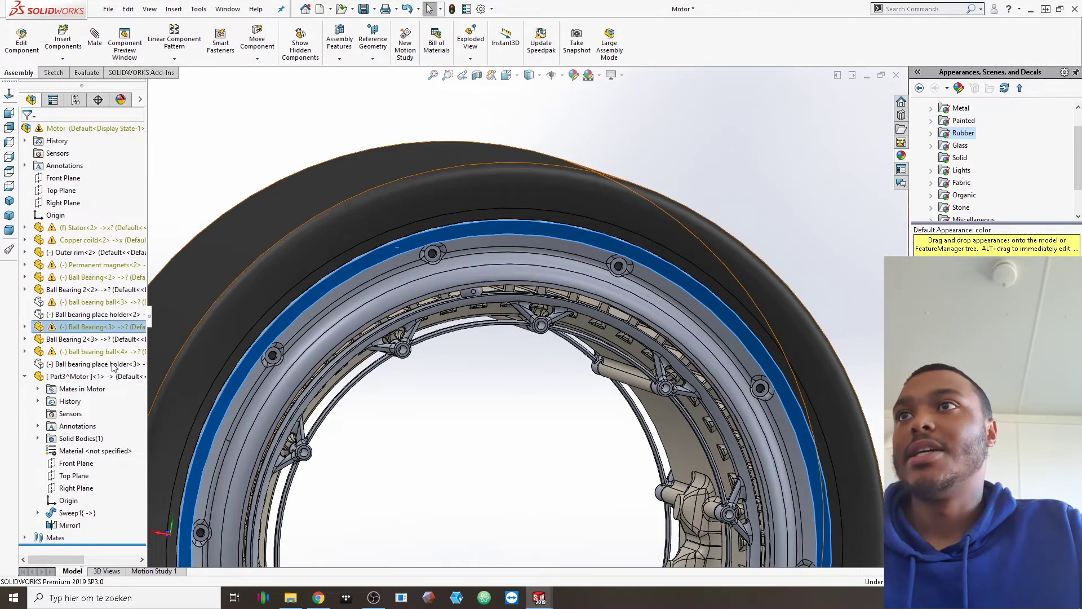
Step: Show the hidden Ball bearing place holder<3> component, rotate the Ball Bearing<3> ring by hand, and view the whole wheel
right_click(104, 365)
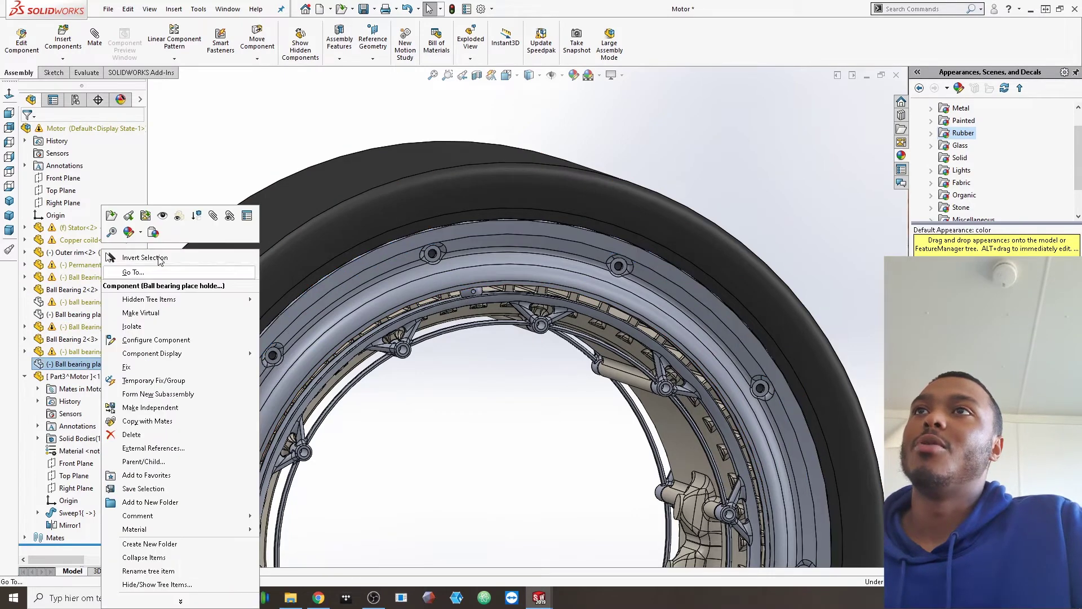
click(178, 217)
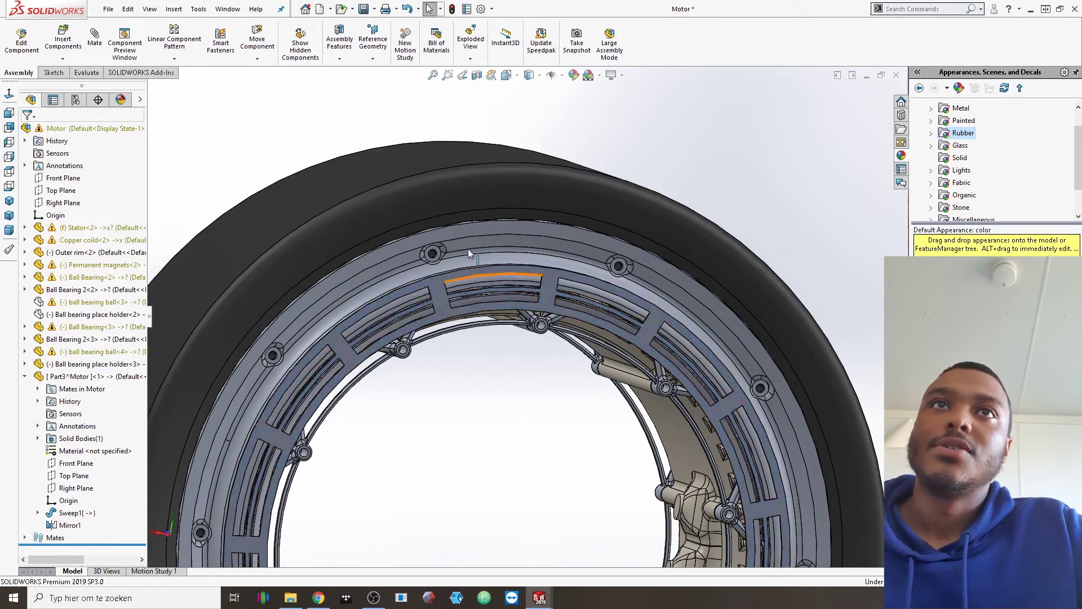
drag(468, 248, 319, 364)
scroll(469, 392, down, 4)
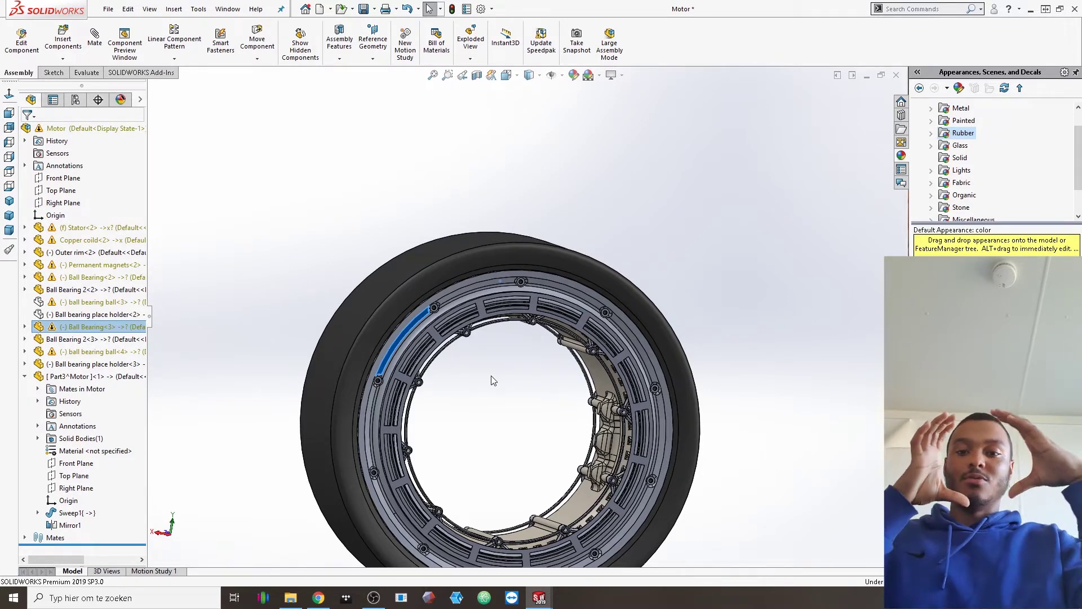
scroll(491, 375, up, 1)
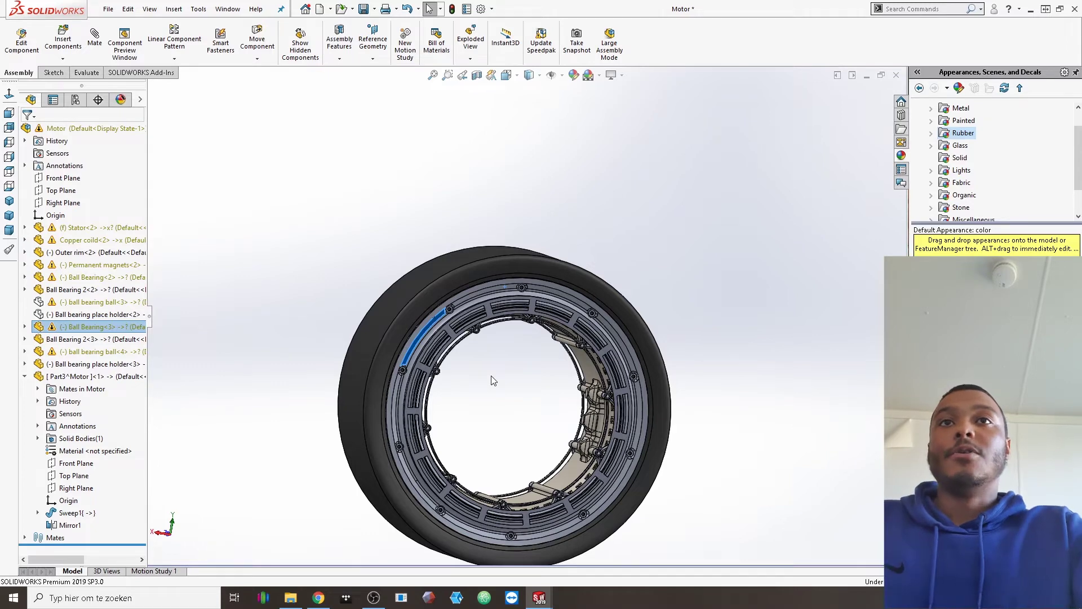
Step: Rotate the Ball Bearing<3> ring by hand around the wheel axis, viewing it up close against the fixed stator rods
middle_drag(529, 340, 526, 305)
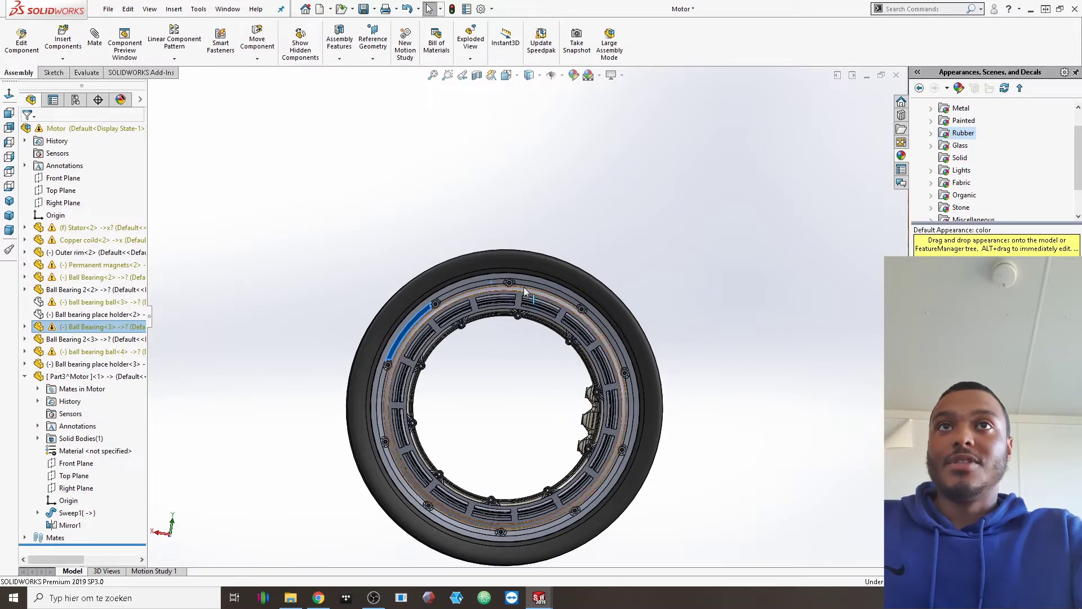
drag(526, 282, 394, 422)
scroll(421, 409, up, 5)
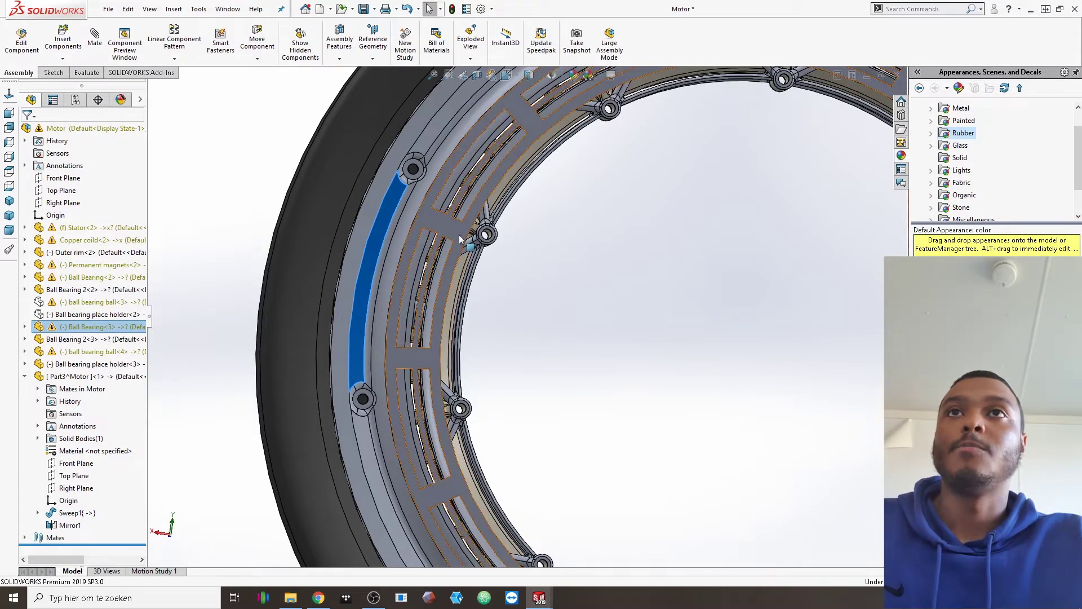
drag(458, 218, 355, 407)
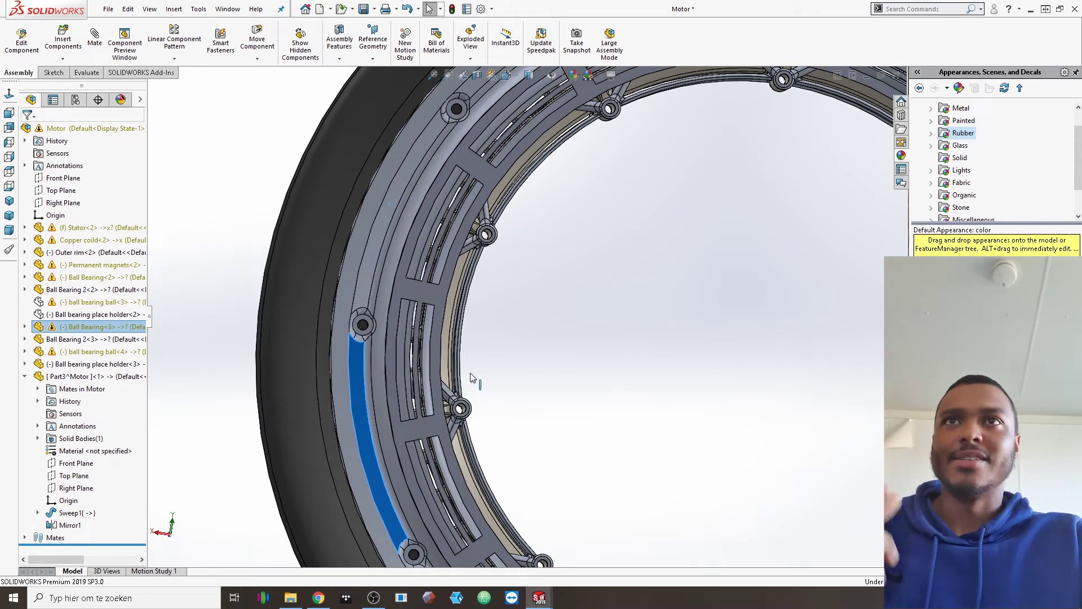
scroll(526, 316, up, 5)
middle_drag(564, 319, 601, 307)
middle_drag(544, 337, 550, 333)
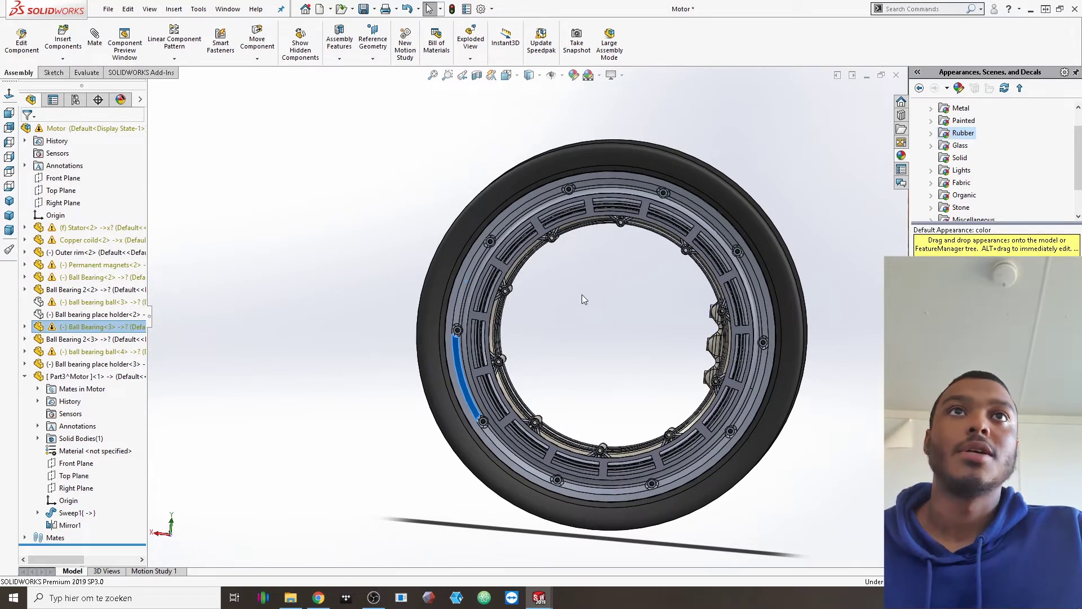
Step: Show the hidden Ball bearing place holder<2> and ball bearing ball<3> components
mouse_move(579, 295)
middle_down()
mouse_move(482, 313)
mouse_move(569, 307)
middle_up()
scroll(481, 312, down, 3)
scroll(527, 306, up, 5)
right_click(93, 314)
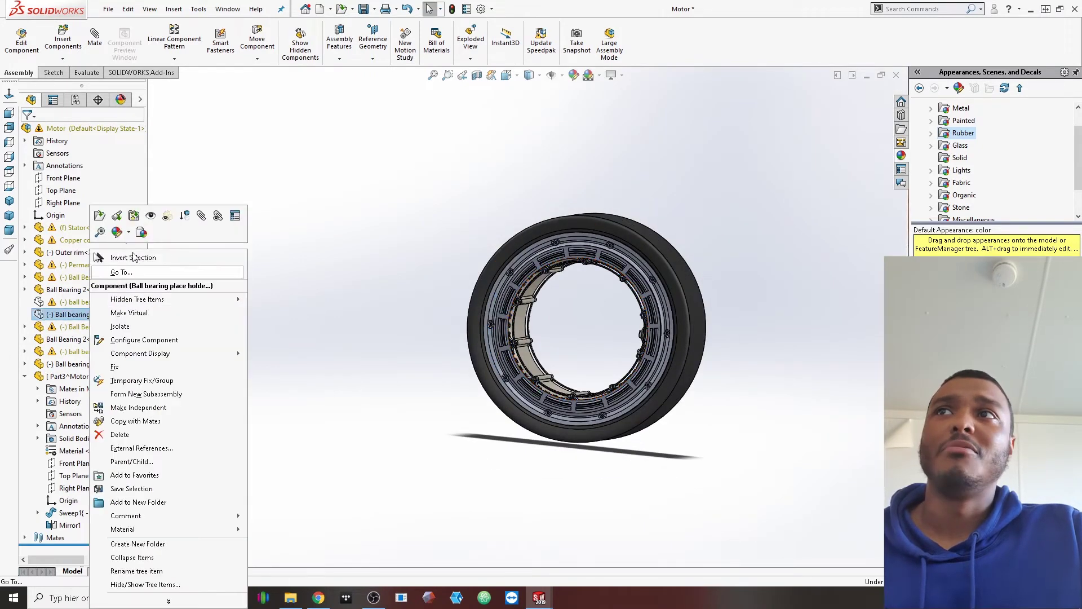
click(150, 216)
right_click(77, 301)
click(143, 203)
scroll(544, 319, down, 2)
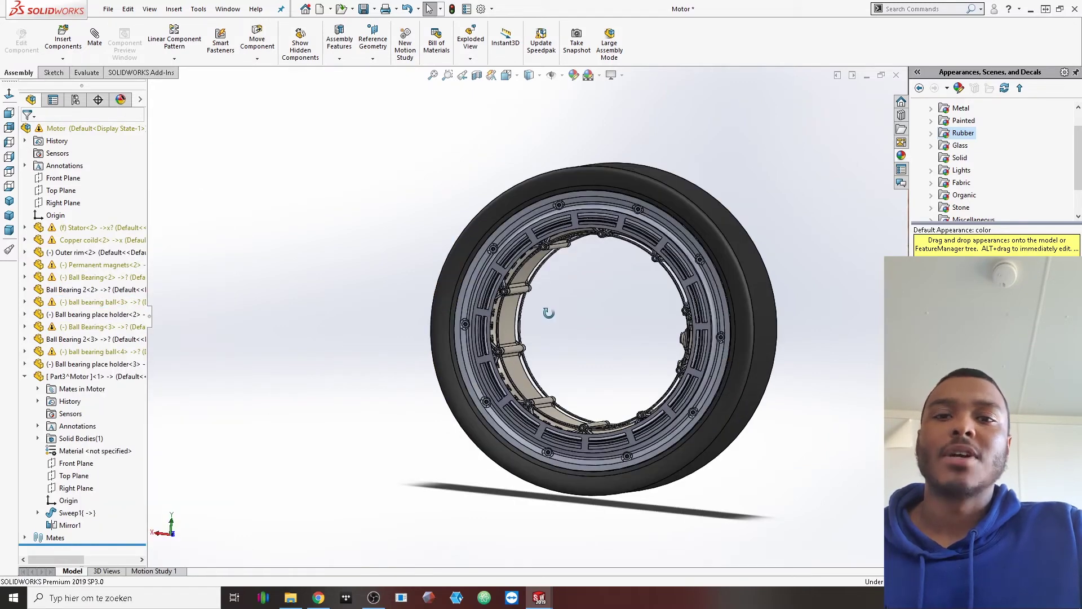
Step: View the complete wheel from the side and the front, and collapse the Part3^Motor component in the tree
middle_drag(549, 313, 540, 357)
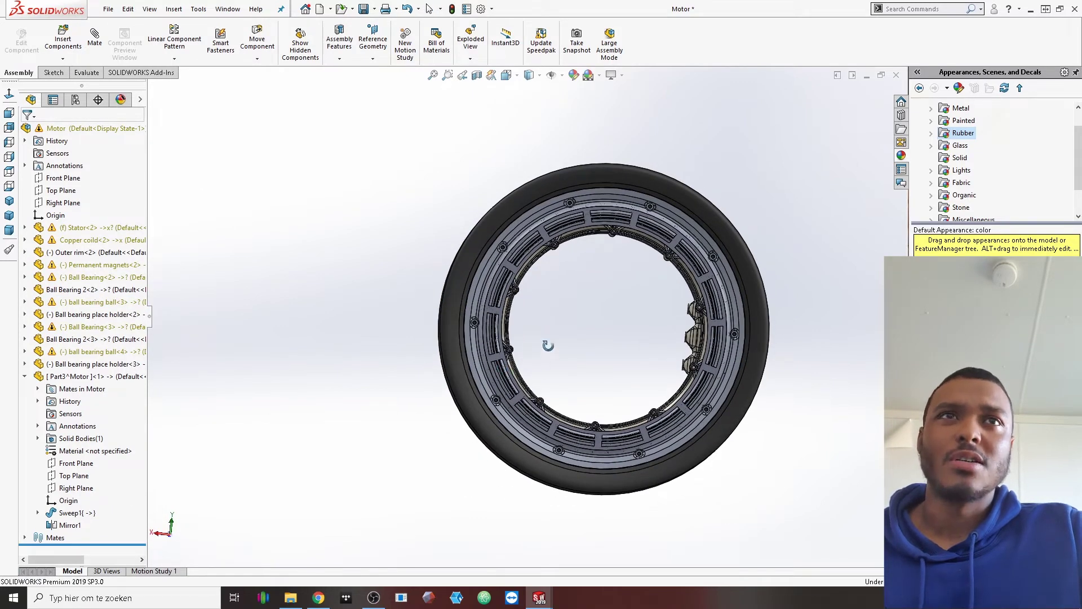
middle_drag(621, 353, 584, 340)
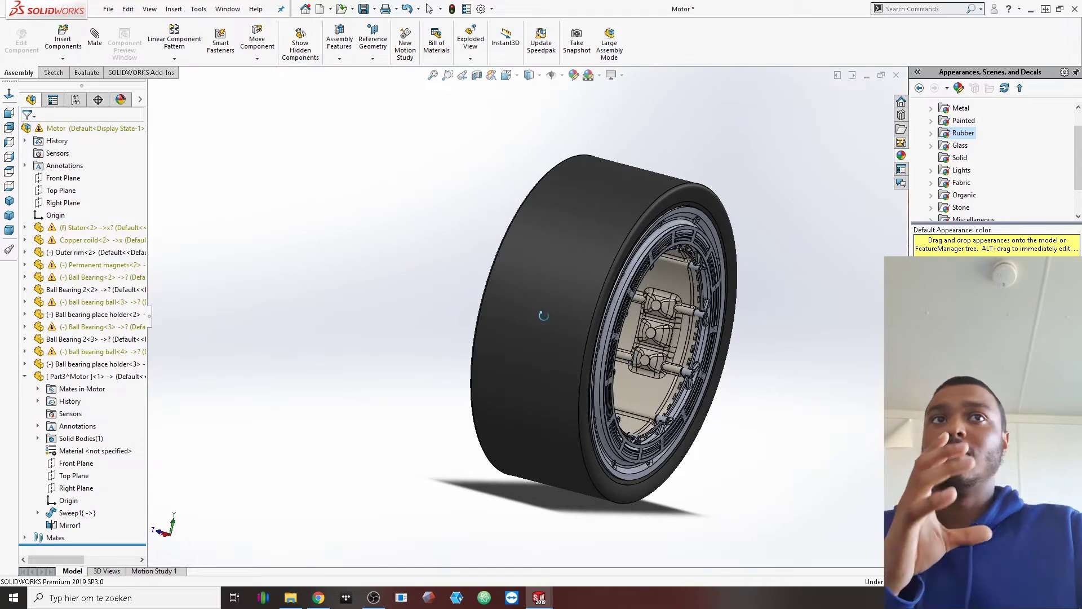
key(ctrl+1)
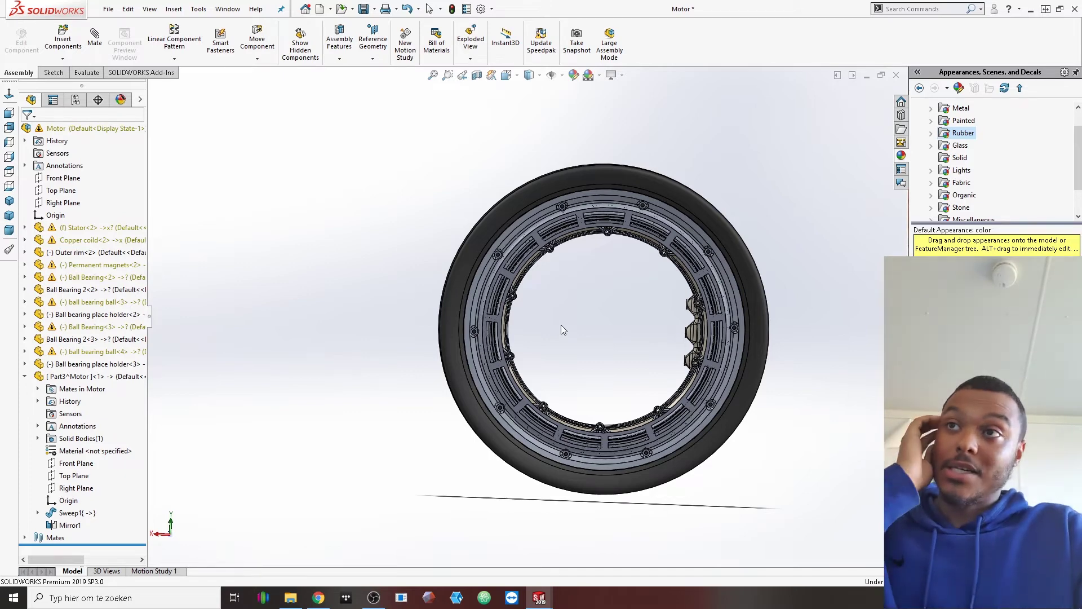
click(26, 378)
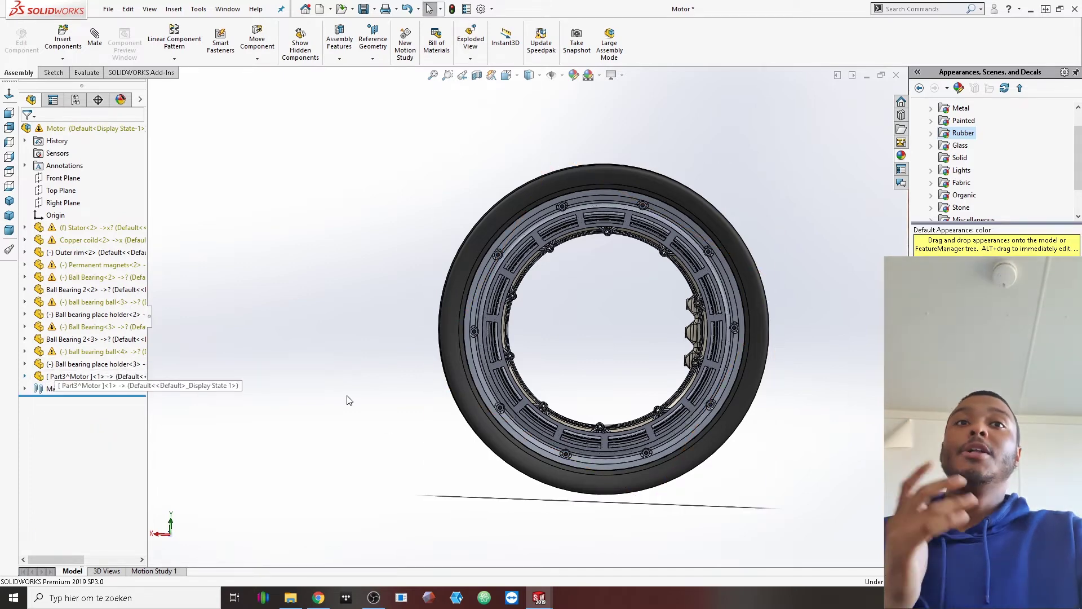
Step: Examine the assembled wheel's bearing rings, stator rods and inner opening from several angles, both close up and as a whole
middle_drag(613, 399, 535, 415)
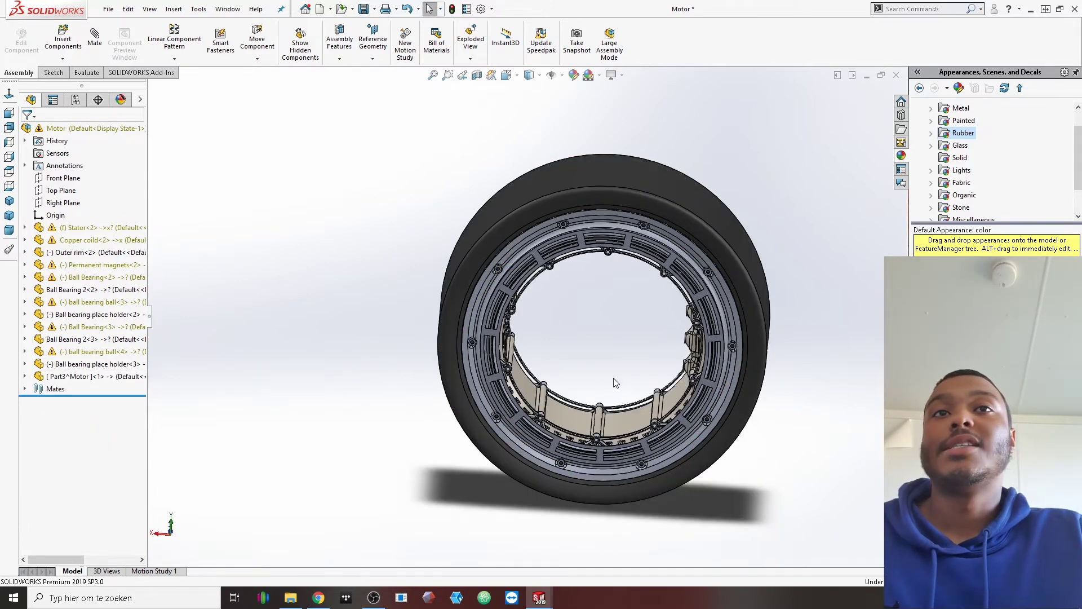
scroll(617, 384, down, 3)
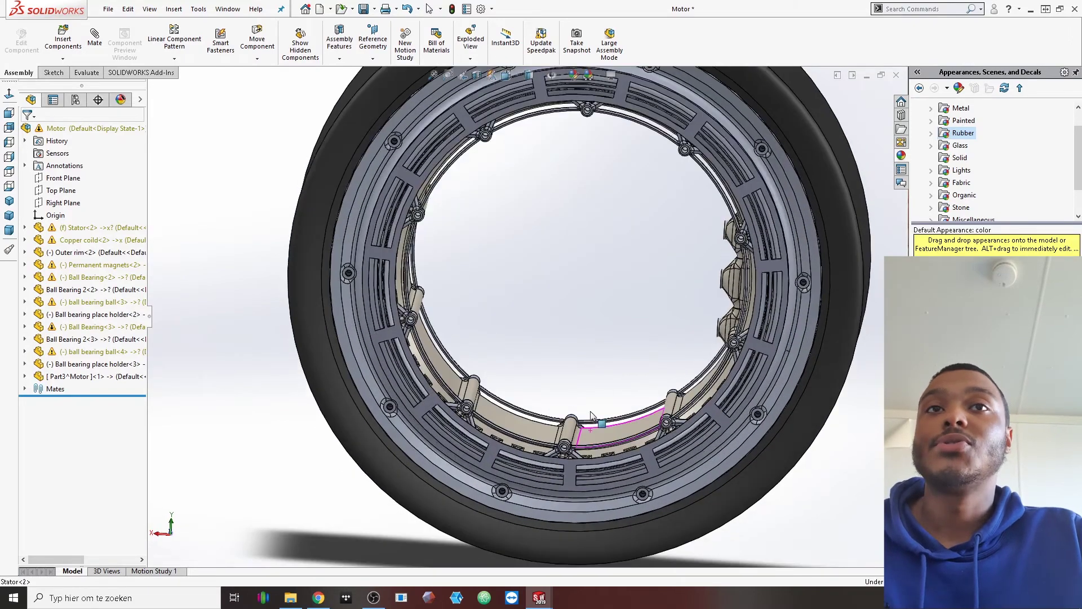
middle_drag(591, 416, 646, 422)
scroll(645, 421, up, 2)
mouse_move(624, 292)
middle_down()
mouse_move(611, 268)
mouse_move(623, 290)
mouse_move(599, 290)
mouse_move(613, 307)
middle_up()
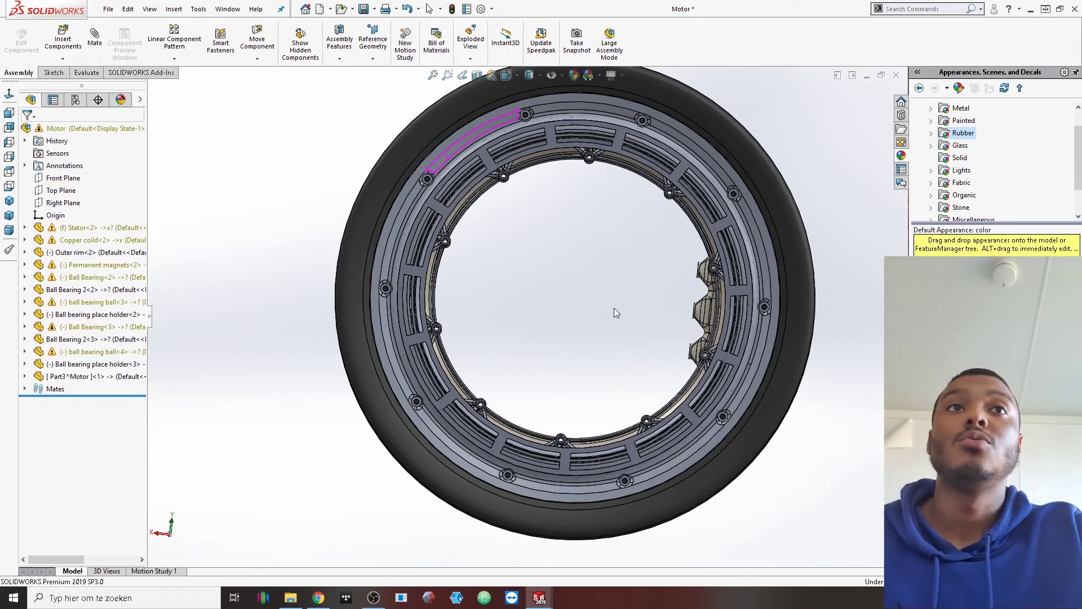
click(584, 288)
scroll(540, 292, up, 1)
middle_drag(545, 289, 546, 295)
scroll(539, 293, down, 2)
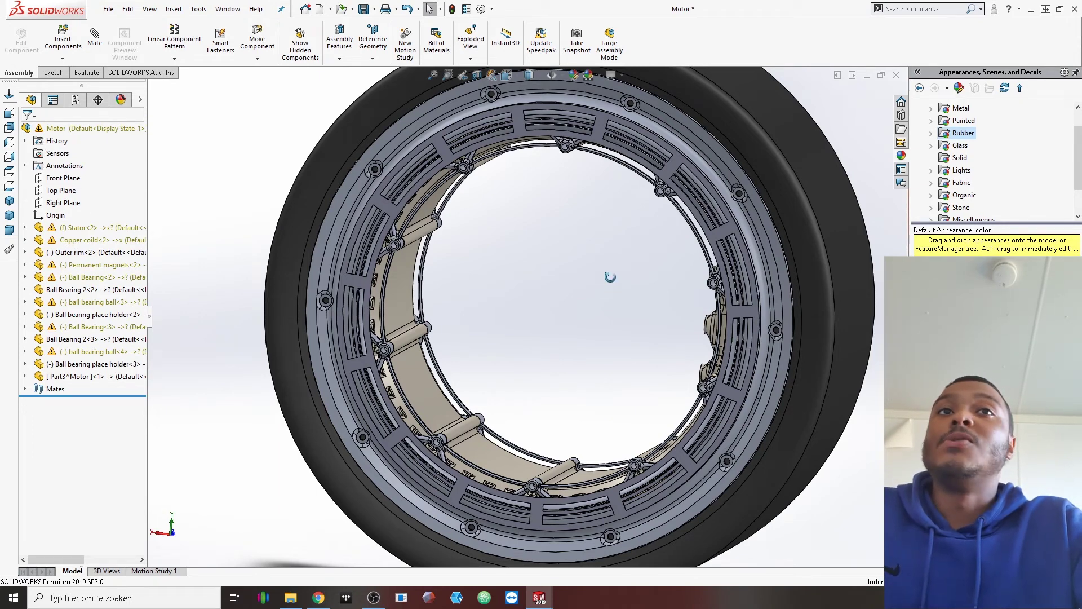
scroll(608, 279, up, 2)
middle_drag(609, 279, 608, 299)
scroll(562, 379, down, 3)
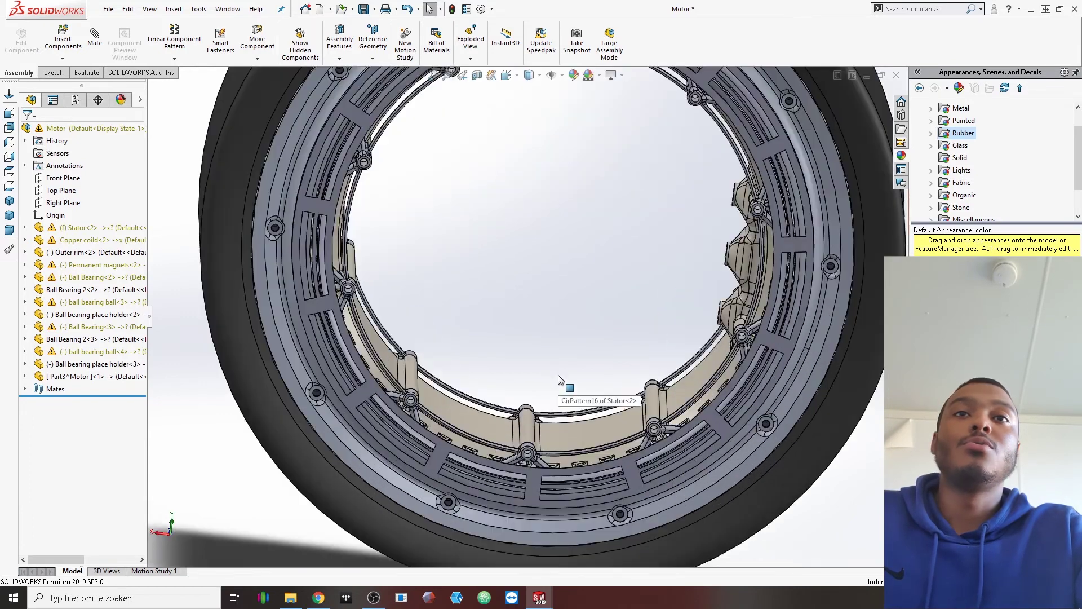
scroll(552, 364, up, 4)
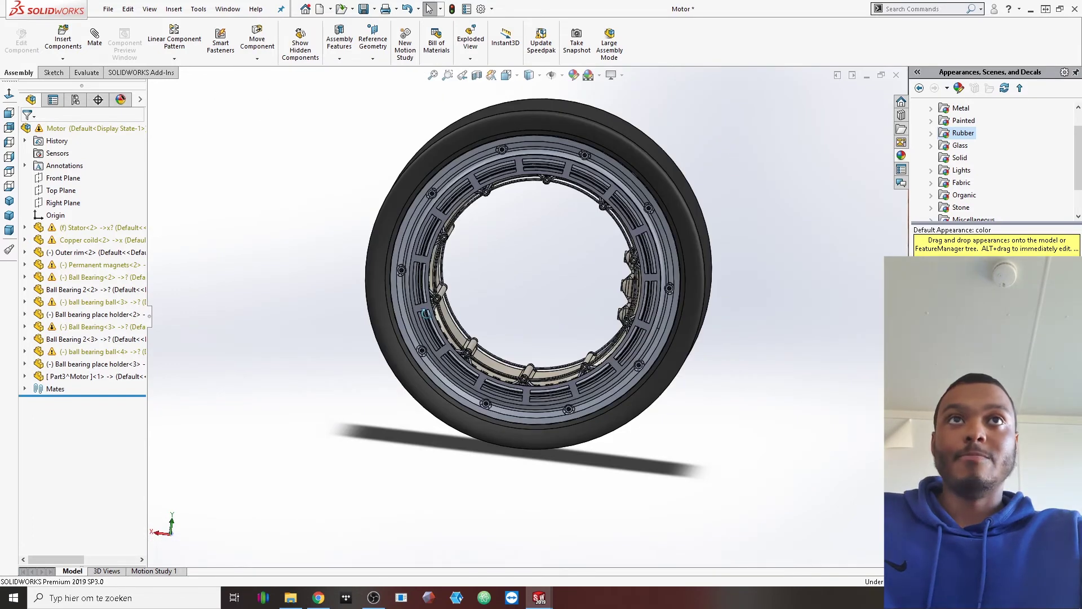
middle_drag(498, 319, 536, 313)
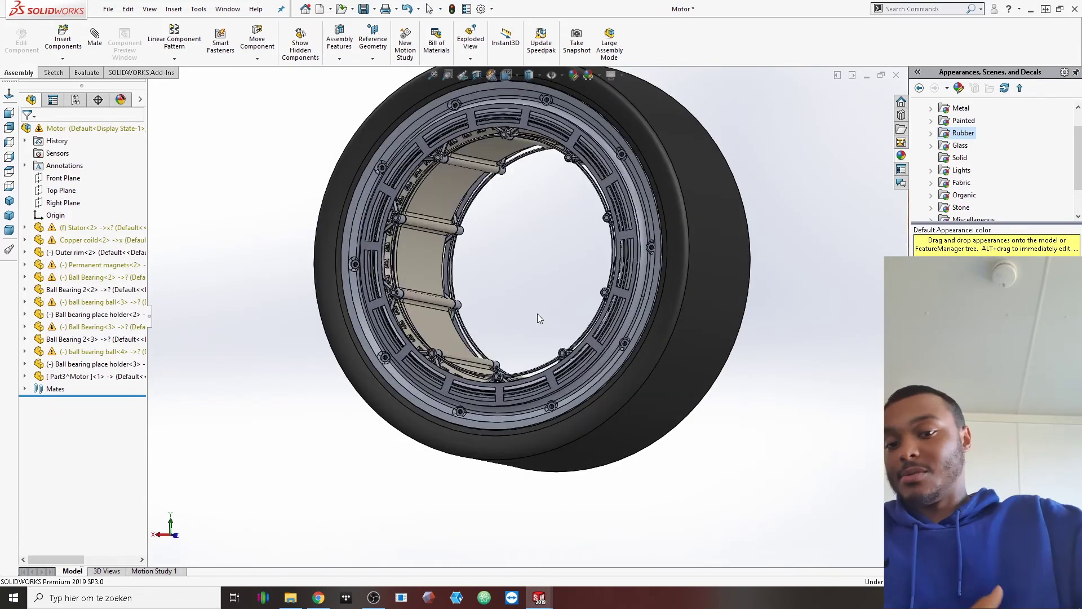